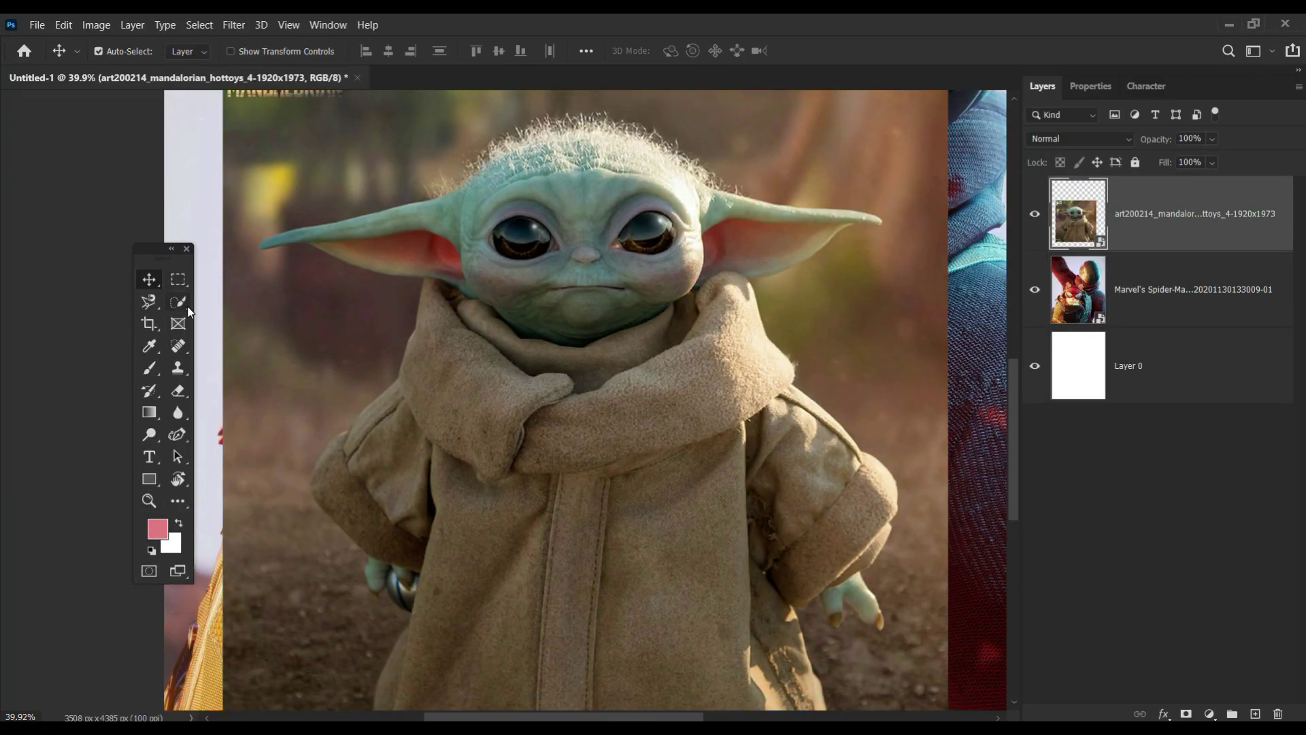
Pick the Quick Selection tool to start selecting Baby Yoda.
left_click(179, 302)
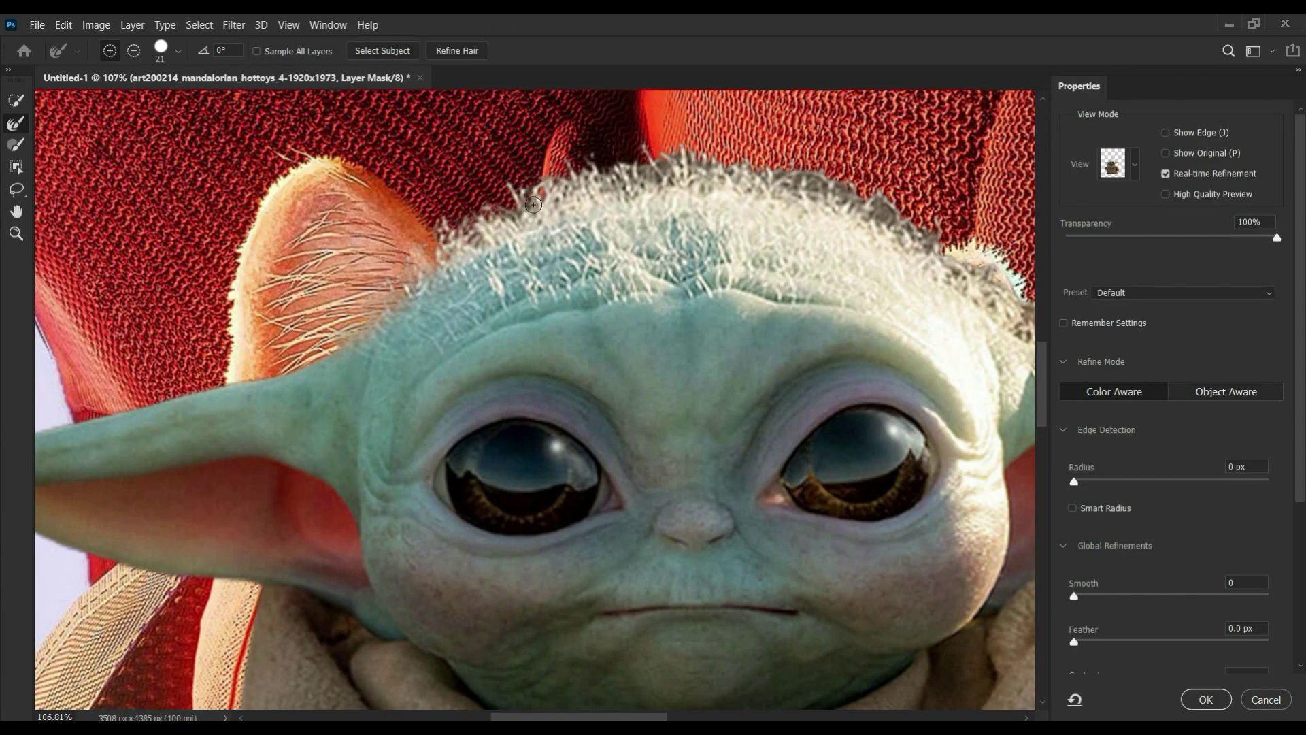
Scroll the canvas down to review Baby Yoda's masked cutout.
scroll(1190, 220, "down", 3)
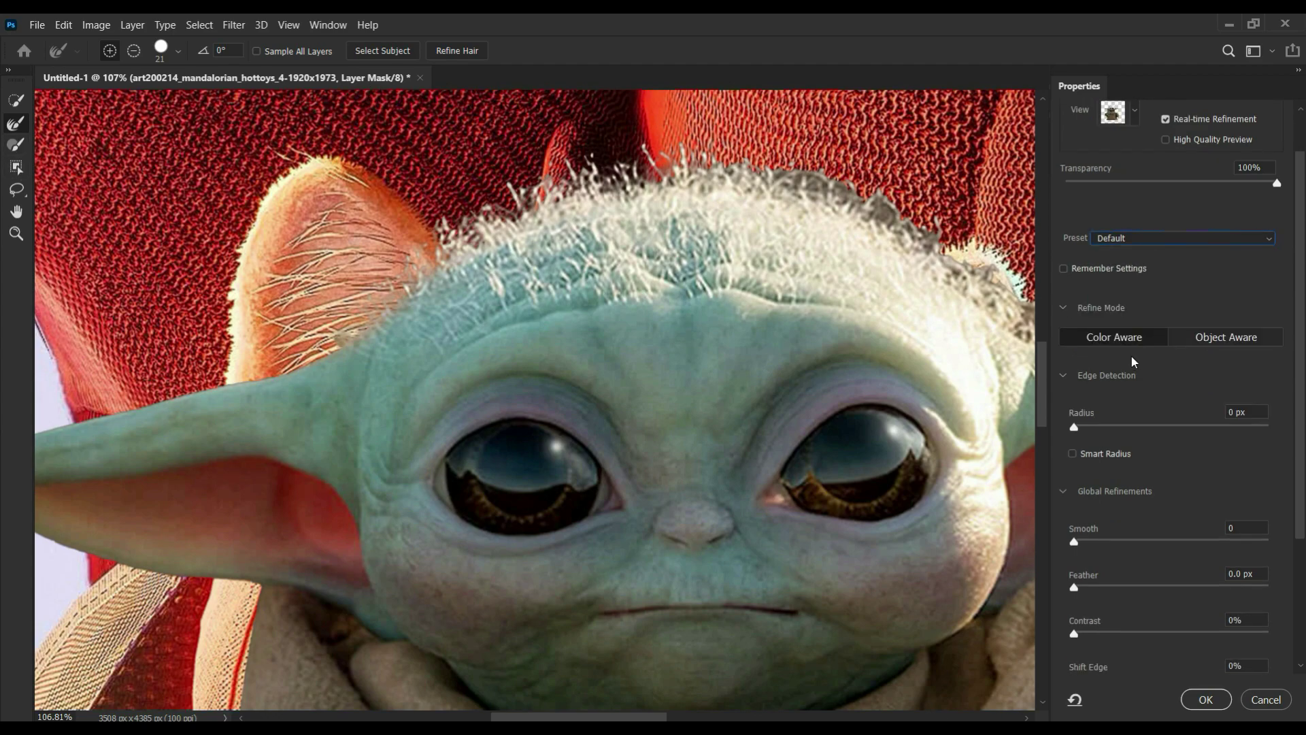
scroll(1187, 224, "down", 2)
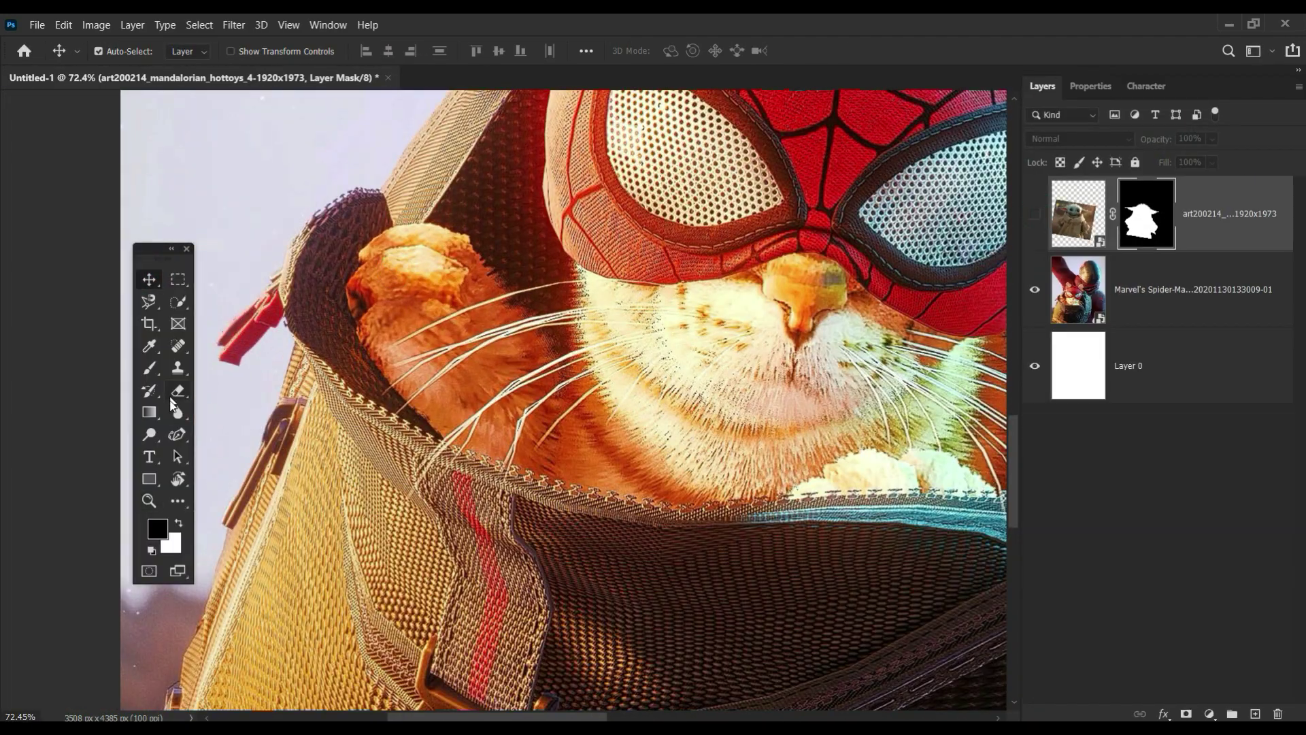
Switch to the Curvature Pen Tool and trace the bag edge around the cat's paw.
right_click(178, 434)
left_click(272, 468)
left_click(395, 225)
left_click(351, 261)
left_click(443, 438)
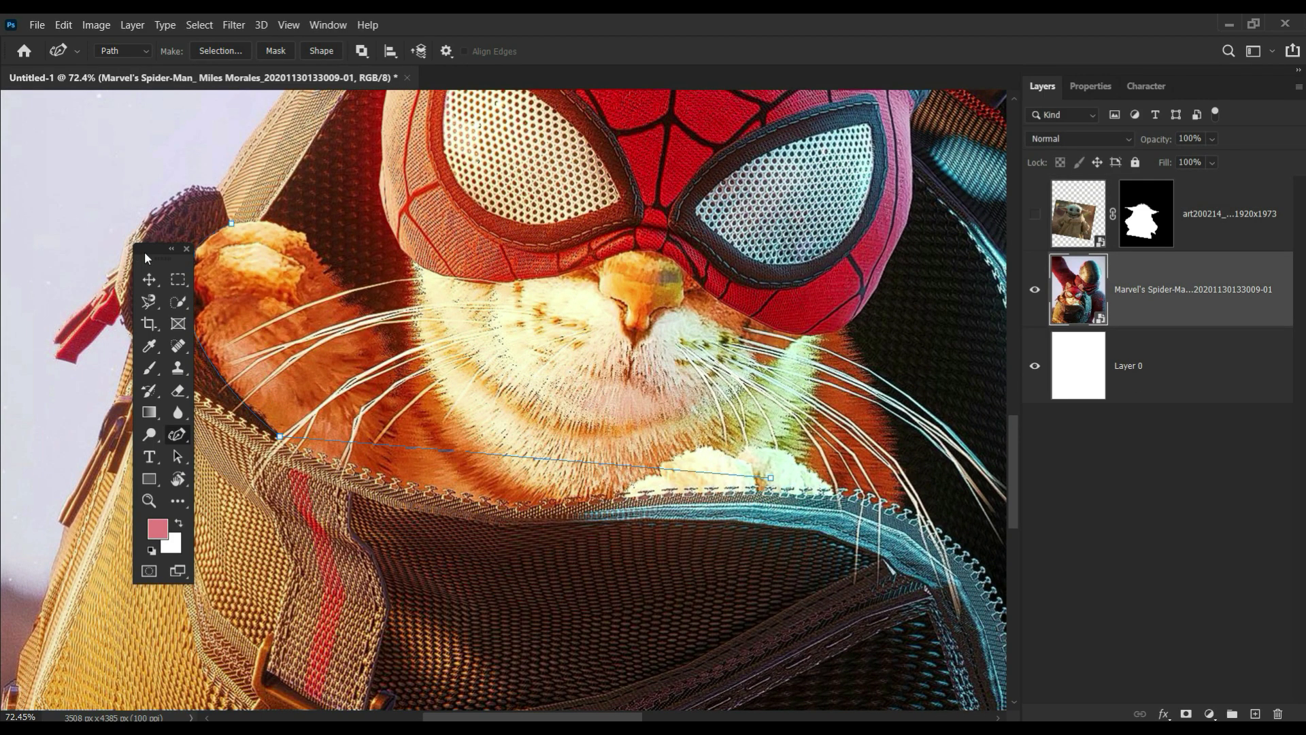
left_click_drag(144, 251, 82, 259)
left_click(192, 254)
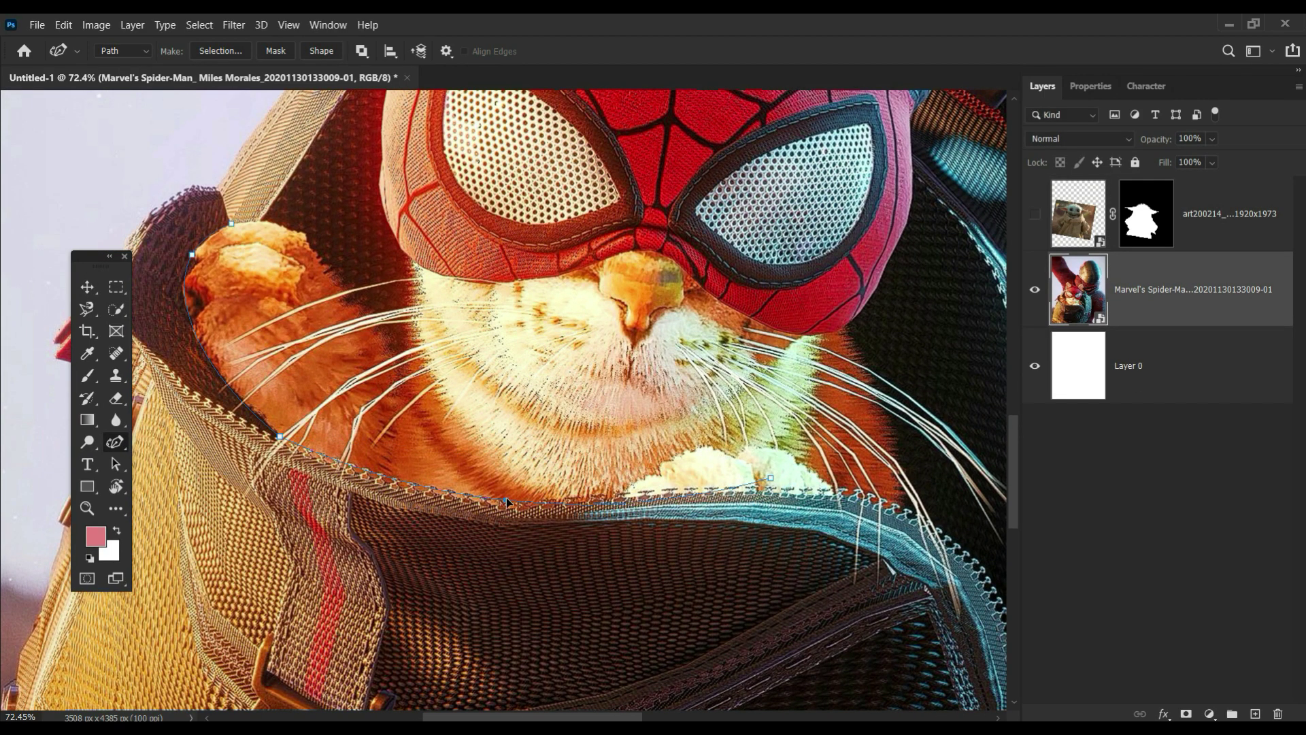
Continue the curvature path around the cat's ear and cheek.
scroll(443, 503, "right", 5)
scroll(443, 504, "down", 1)
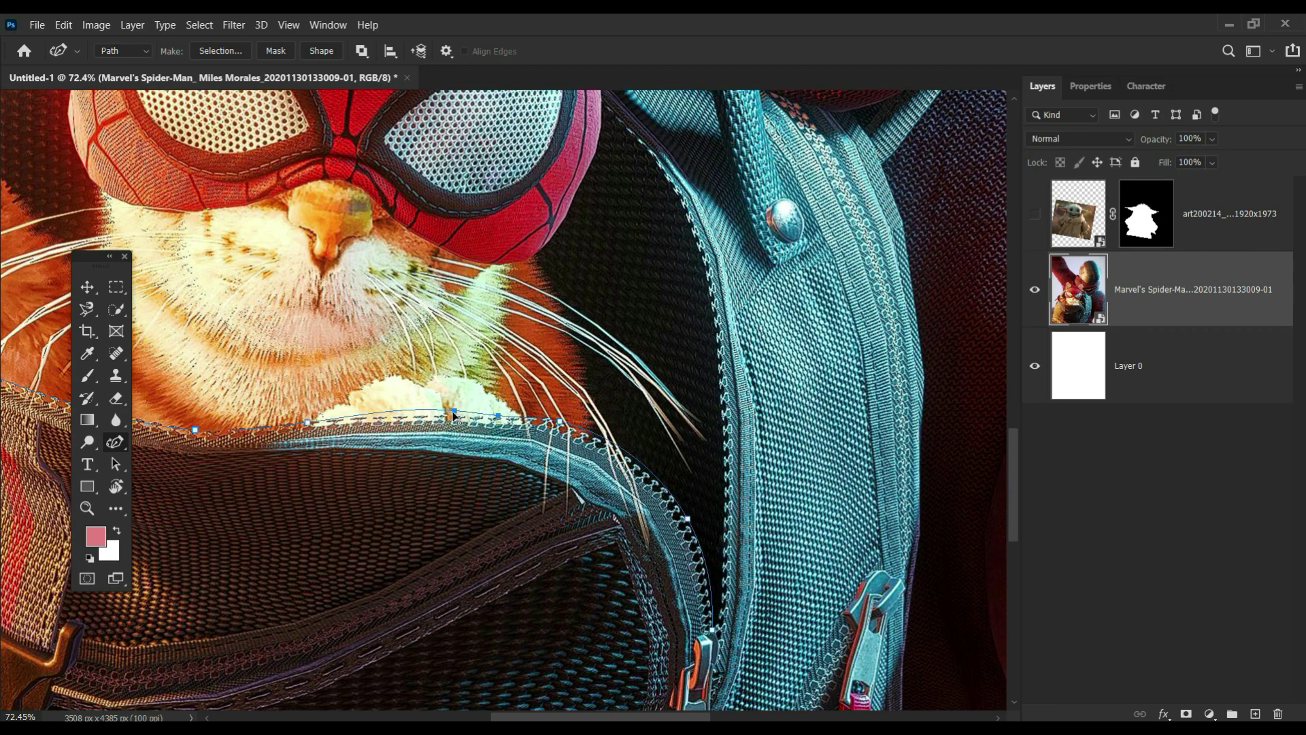
scroll(627, 164, "up", 1)
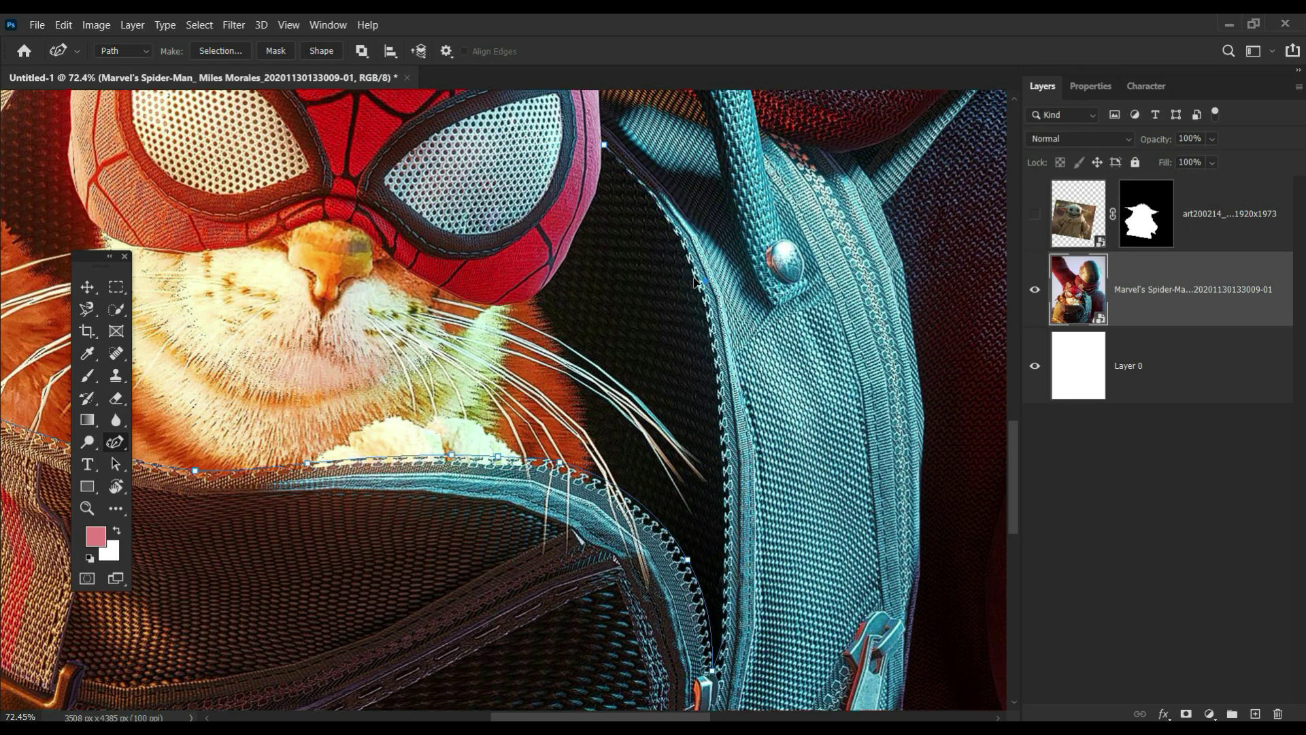
scroll(726, 485, "up", 9)
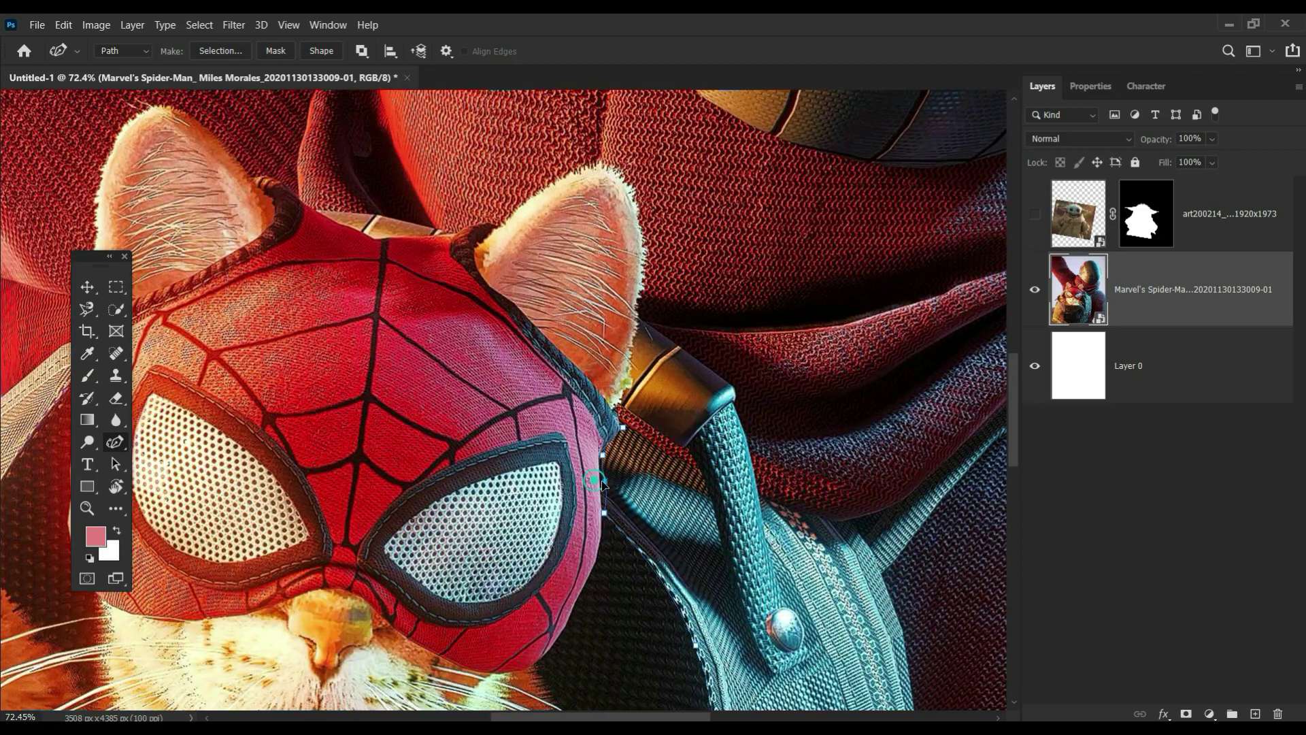
scroll(488, 230, "up", 3)
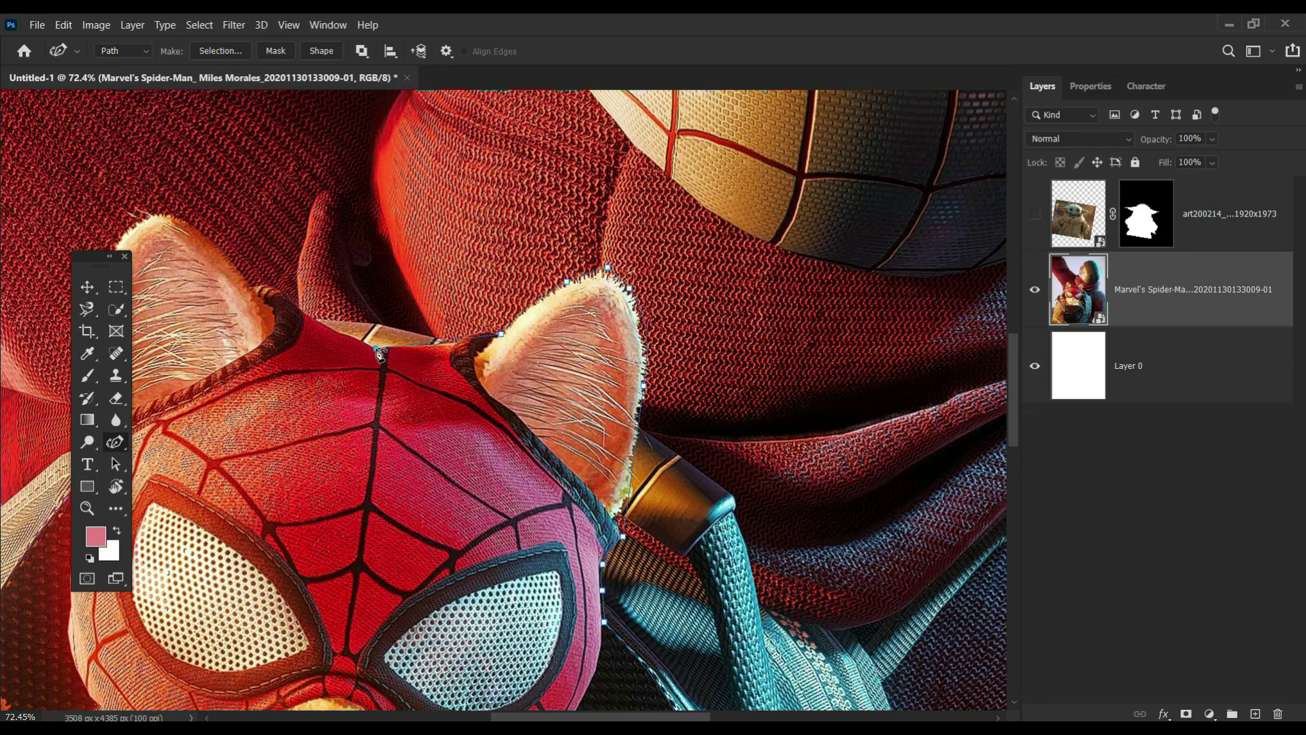
scroll(462, 344, "up", 2)
scroll(462, 344, "left", 4)
left_click(534, 350)
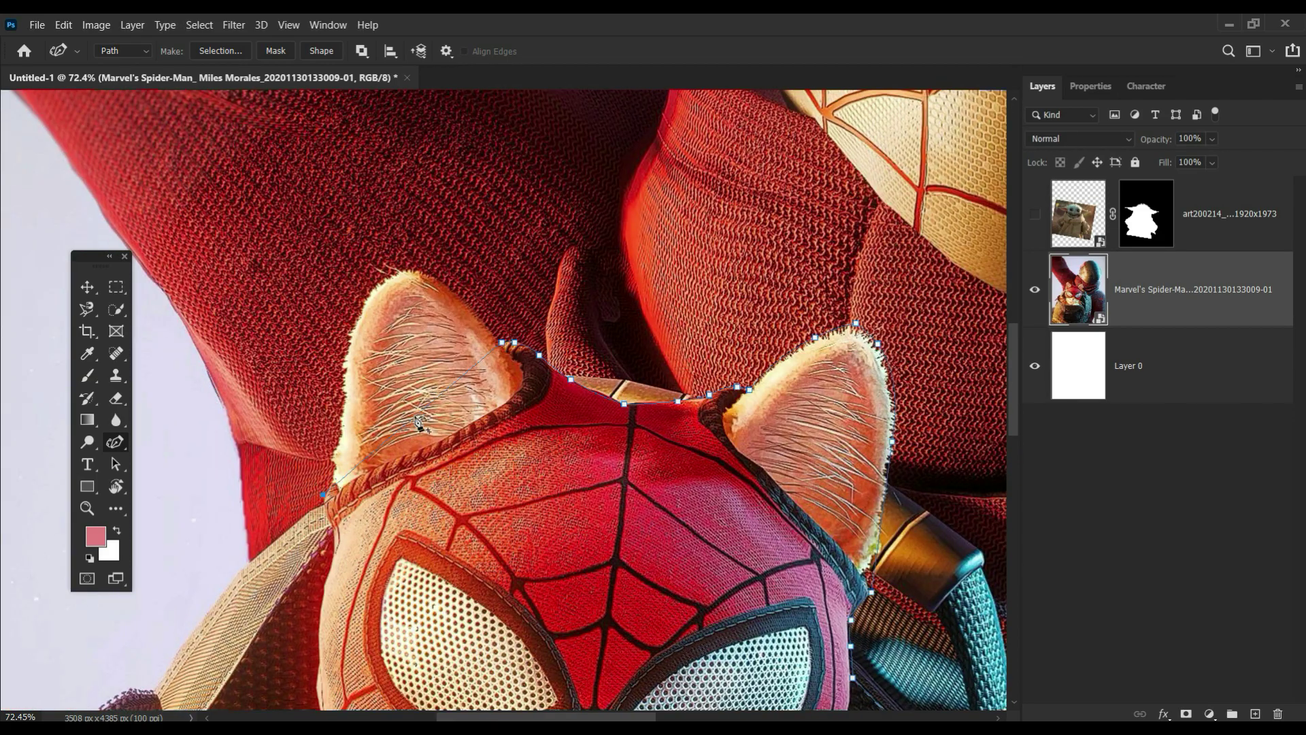
scroll(488, 317, "down", 5)
scroll(488, 316, "left", 5)
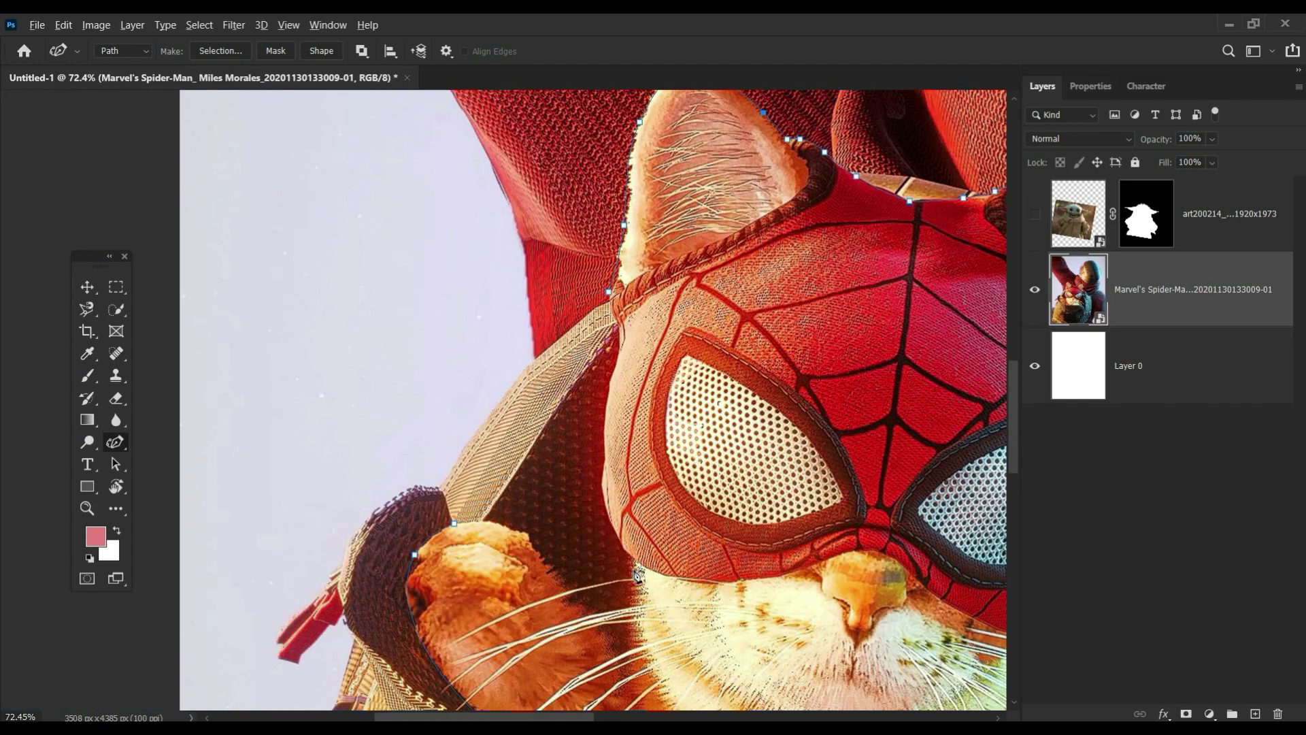
left_click(598, 469)
scroll(608, 474, "down", 3)
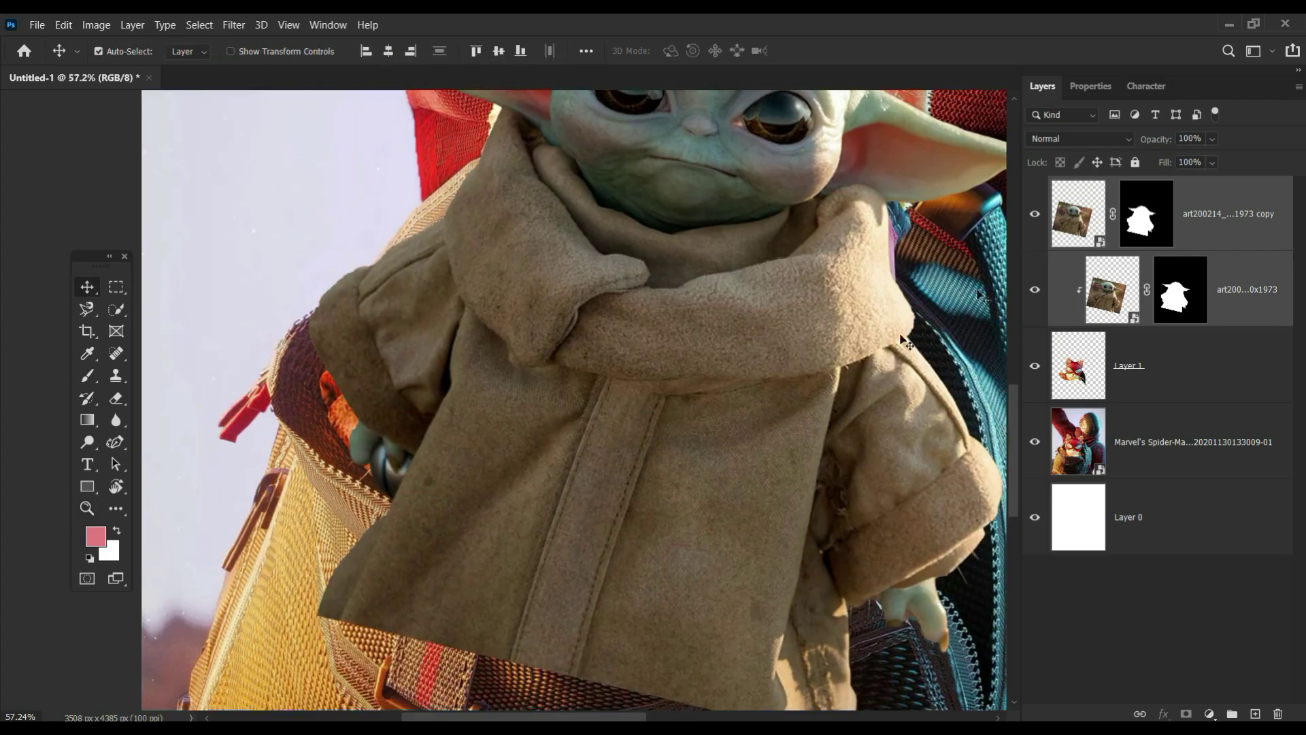
Paint black on the Yoda copy's mask so the bag's front rim overlaps him.
left_click(1146, 213)
scroll(905, 340, "down", 3)
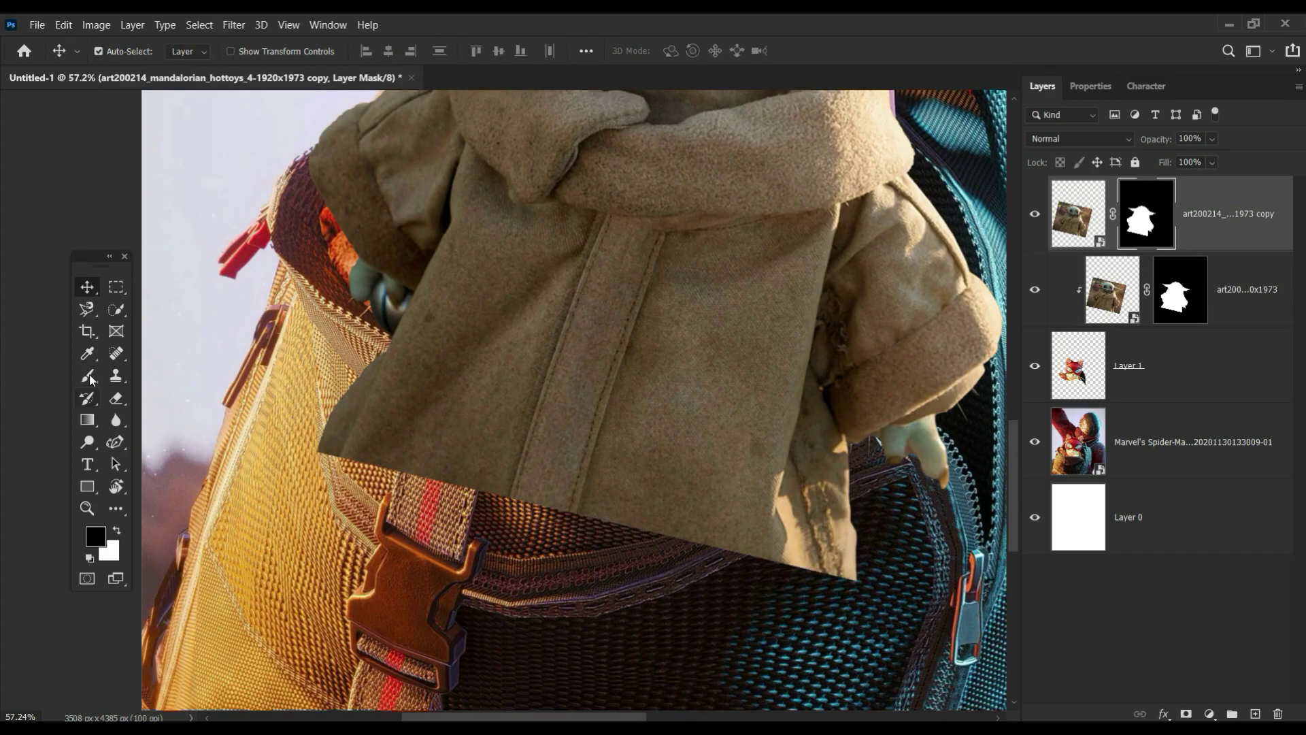
key("b")
mouse_move(381, 381)
left_mouse_down()
mouse_move(690, 451)
mouse_move(882, 466)
left_mouse_up()
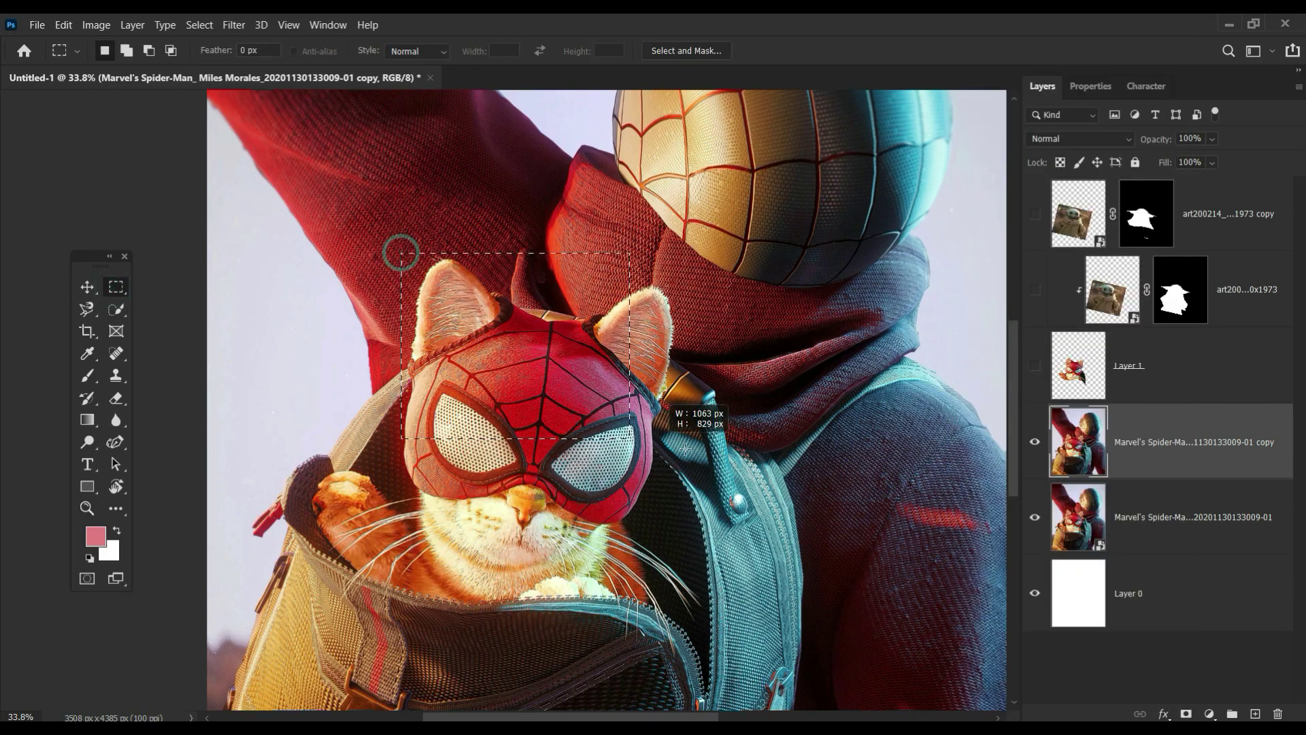
Expand the cat selection, Content-Aware Fill it away, and move copy 2 to the top.
left_click(199, 25)
left_click(379, 295)
left_click(64, 25)
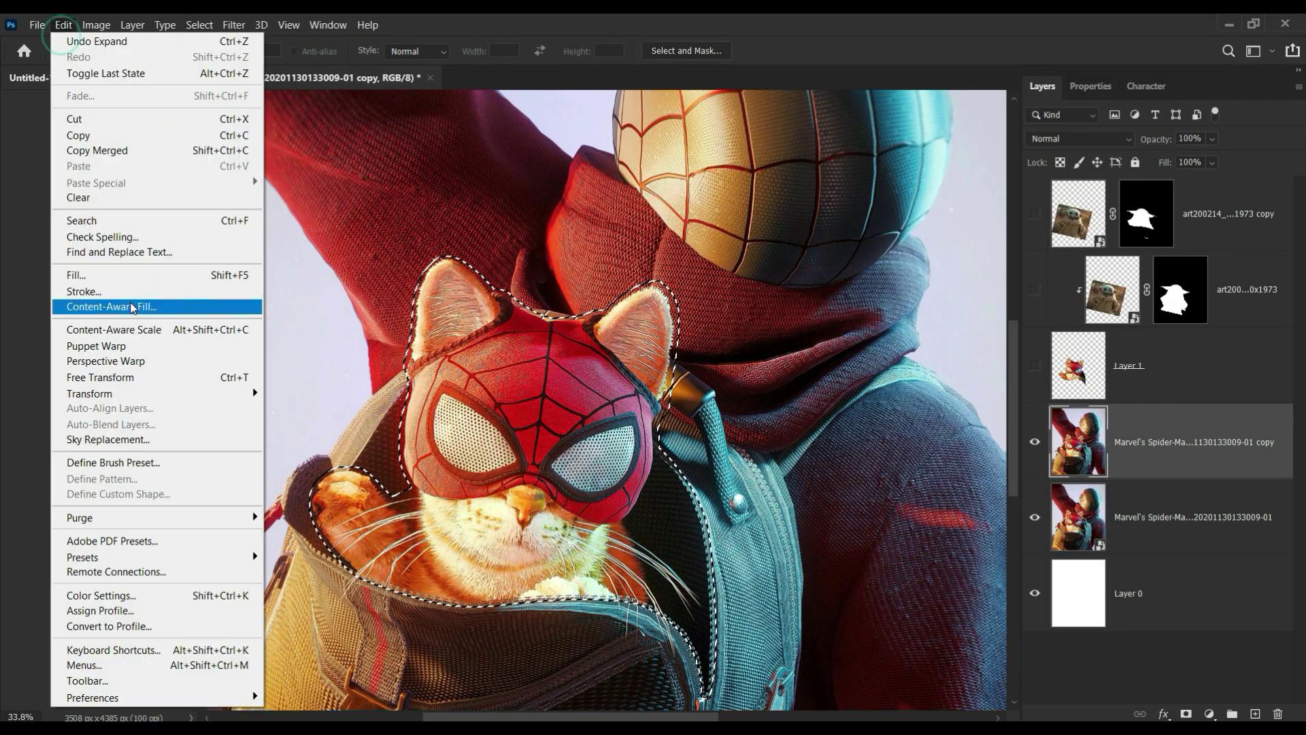
left_click(175, 300)
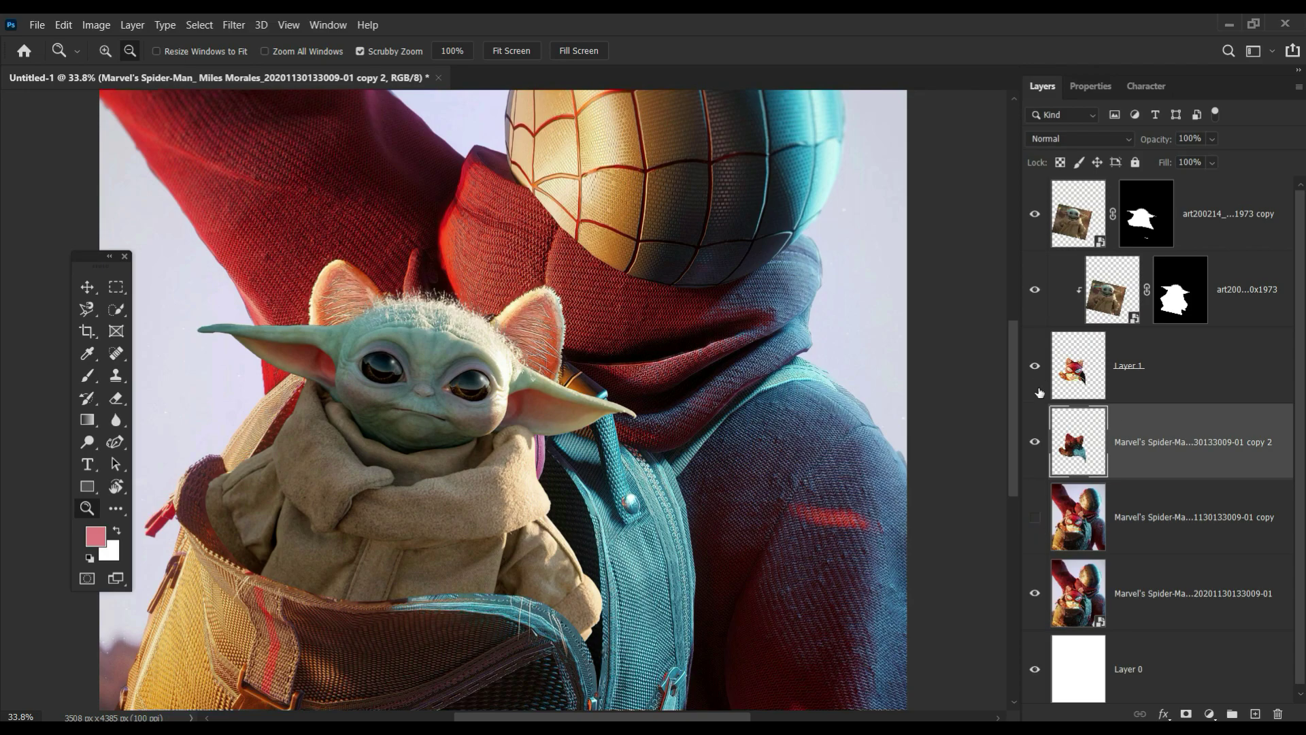
left_click_drag(1147, 427, 1157, 183)
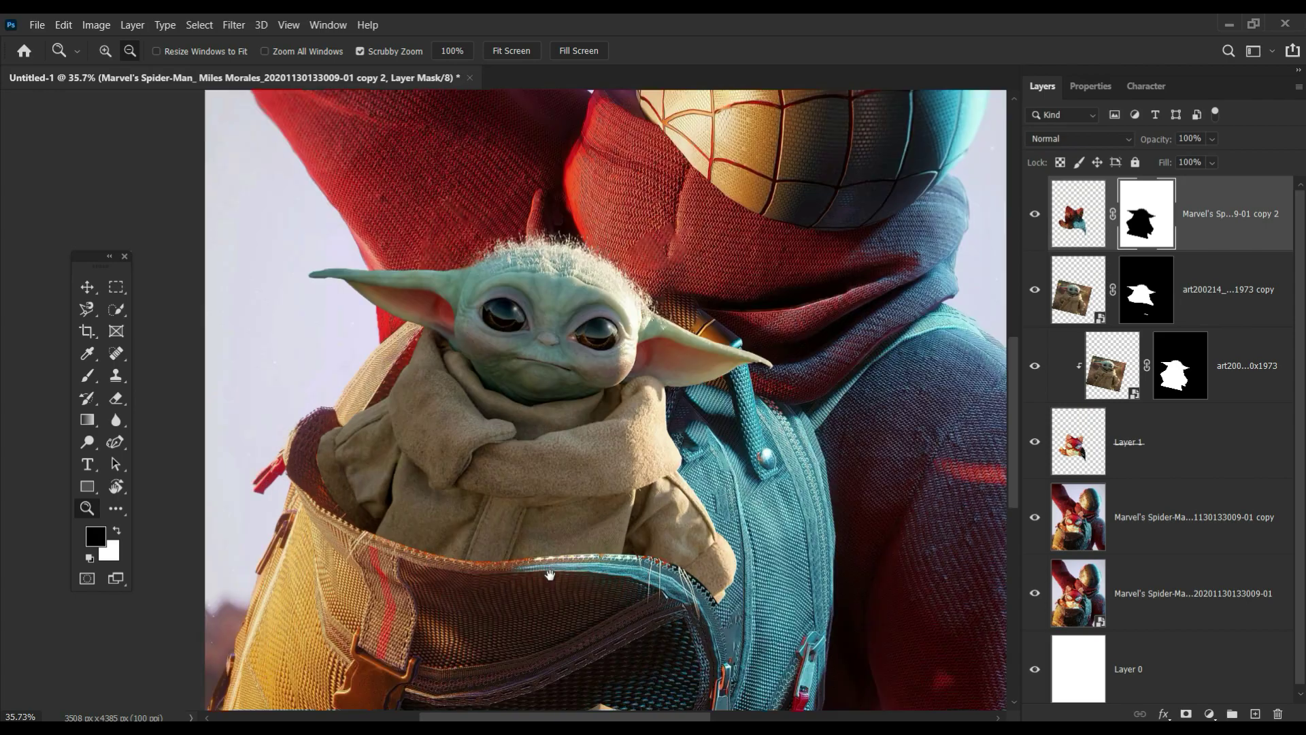
Paint white on the Yoda copy's mask to reveal more of his body in the bag.
key("b")
key("d")
key("x")
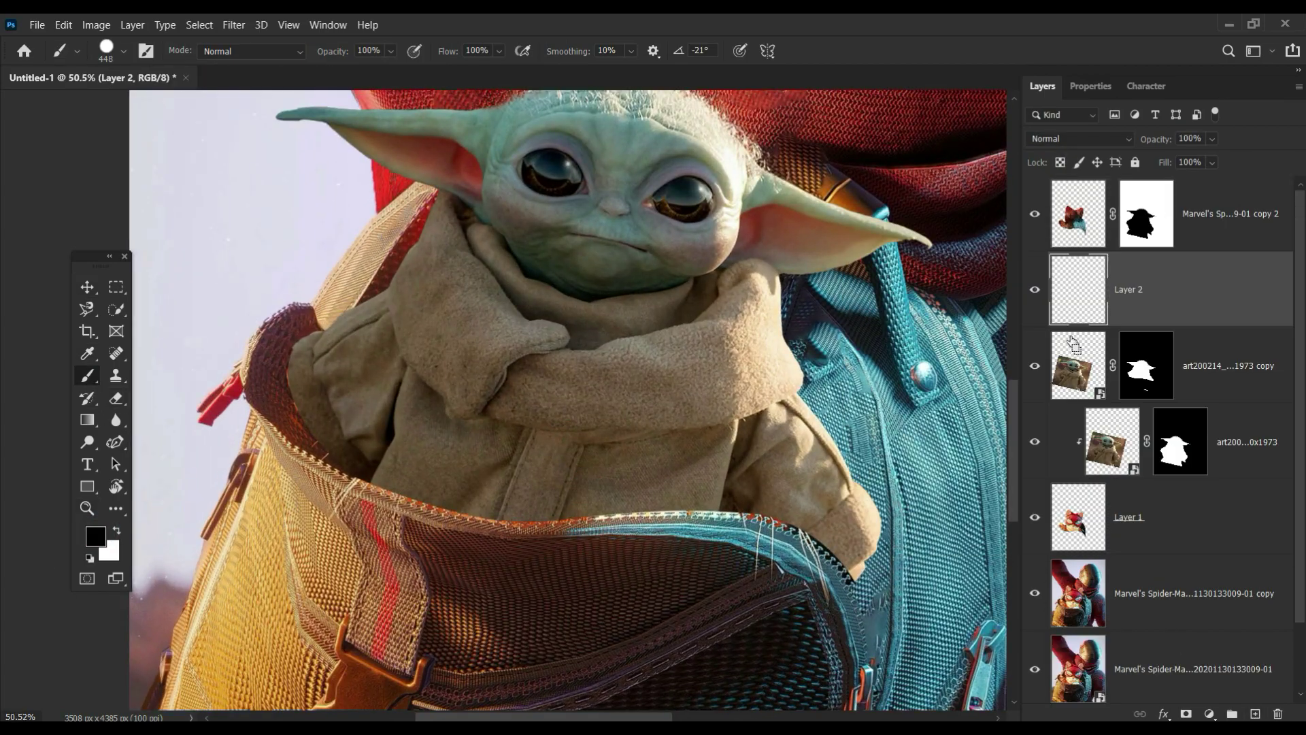
left_click(1147, 365)
left_click_drag(306, 354, 670, 481)
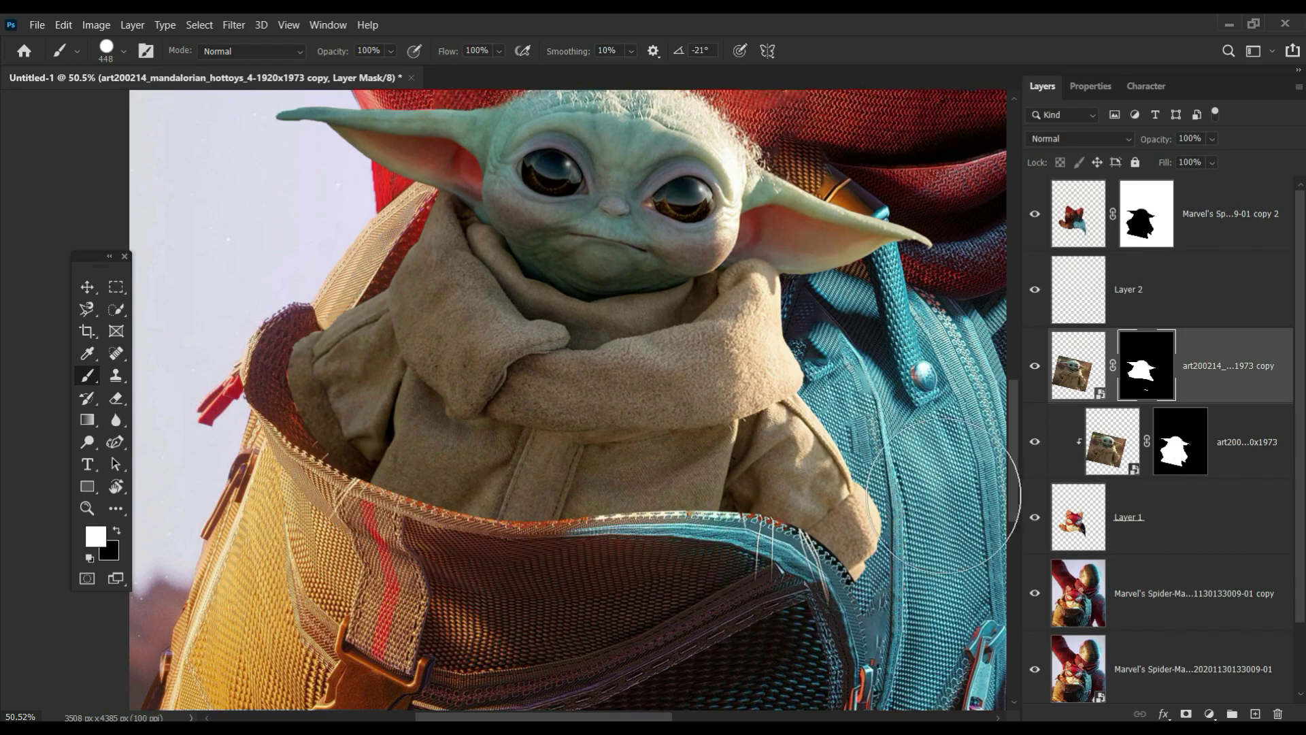
Brush a soft black shadow inside the bag on Layer 2 and erase the excess.
left_click(1089, 289)
key("x")
left_click_drag(224, 286, 817, 435)
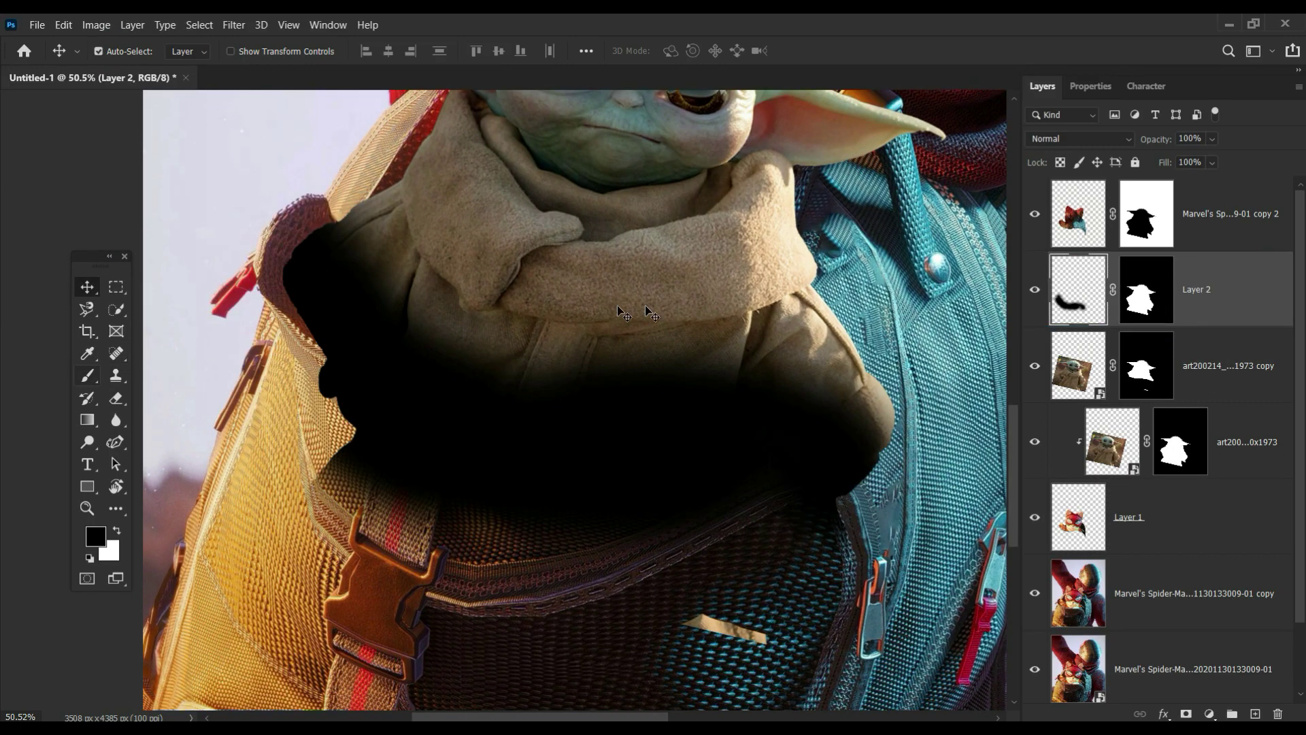
key("e")
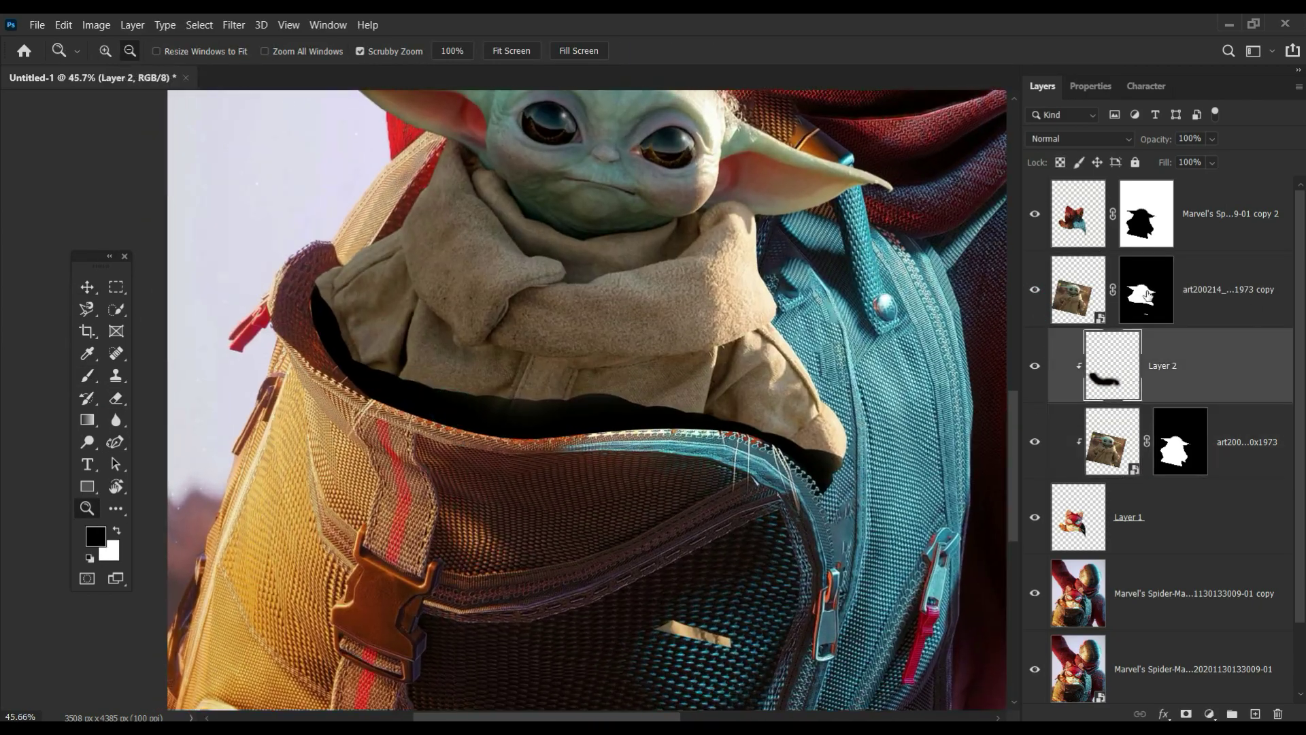
key("x")
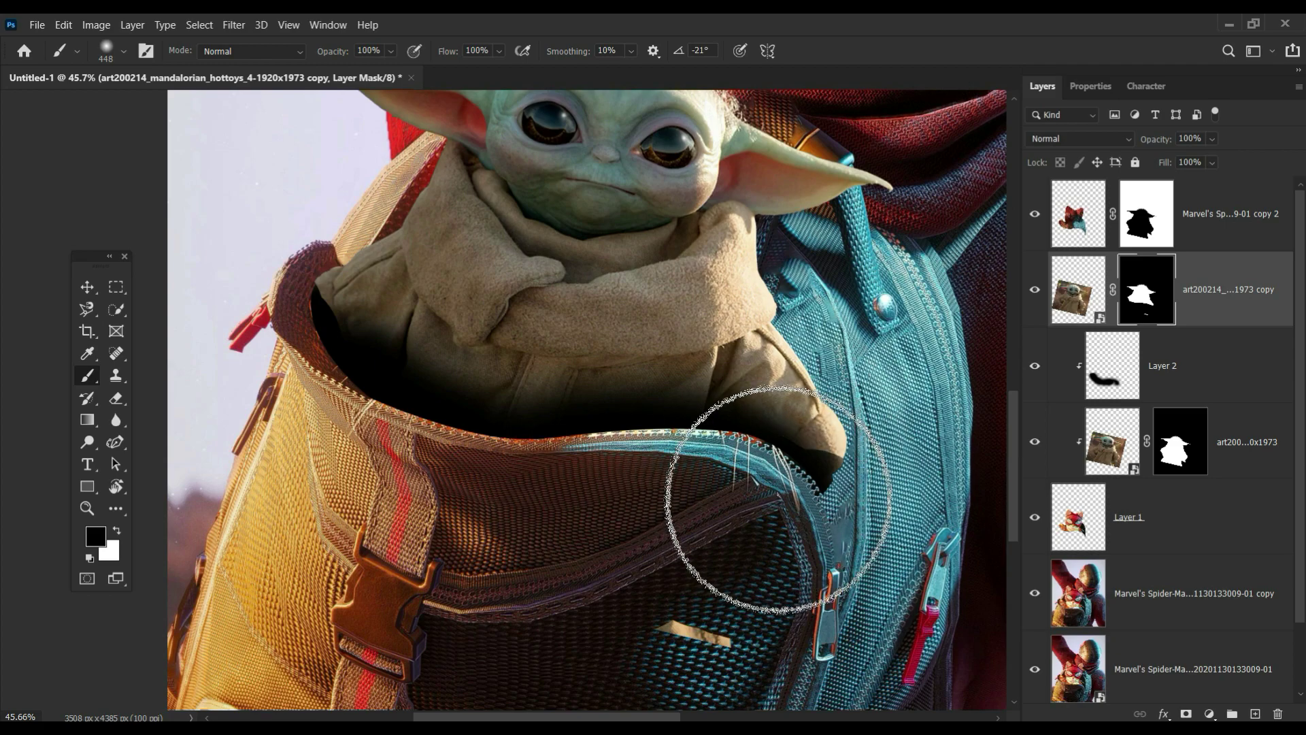
left_click_drag(381, 381, 349, 364)
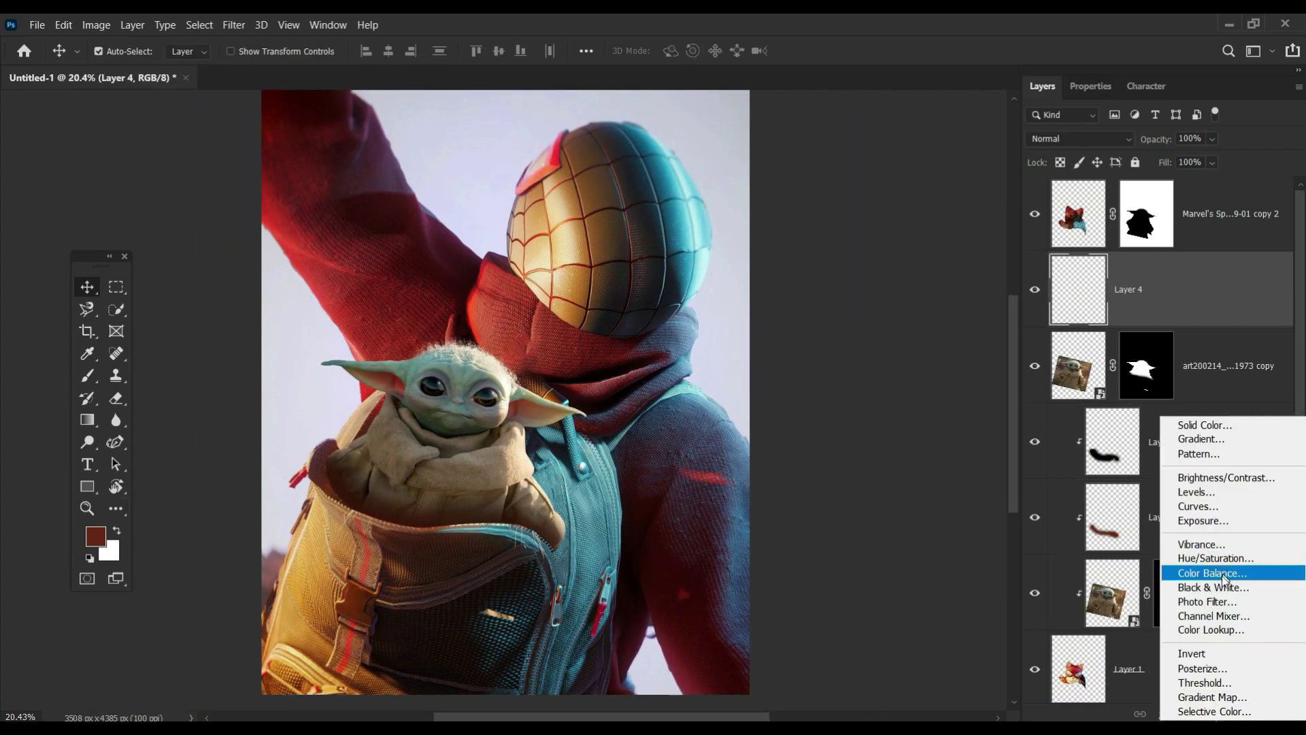
Adjust the Color Balance settings on Yoda and weaken both Color Balance layers.
left_click(1037, 87)
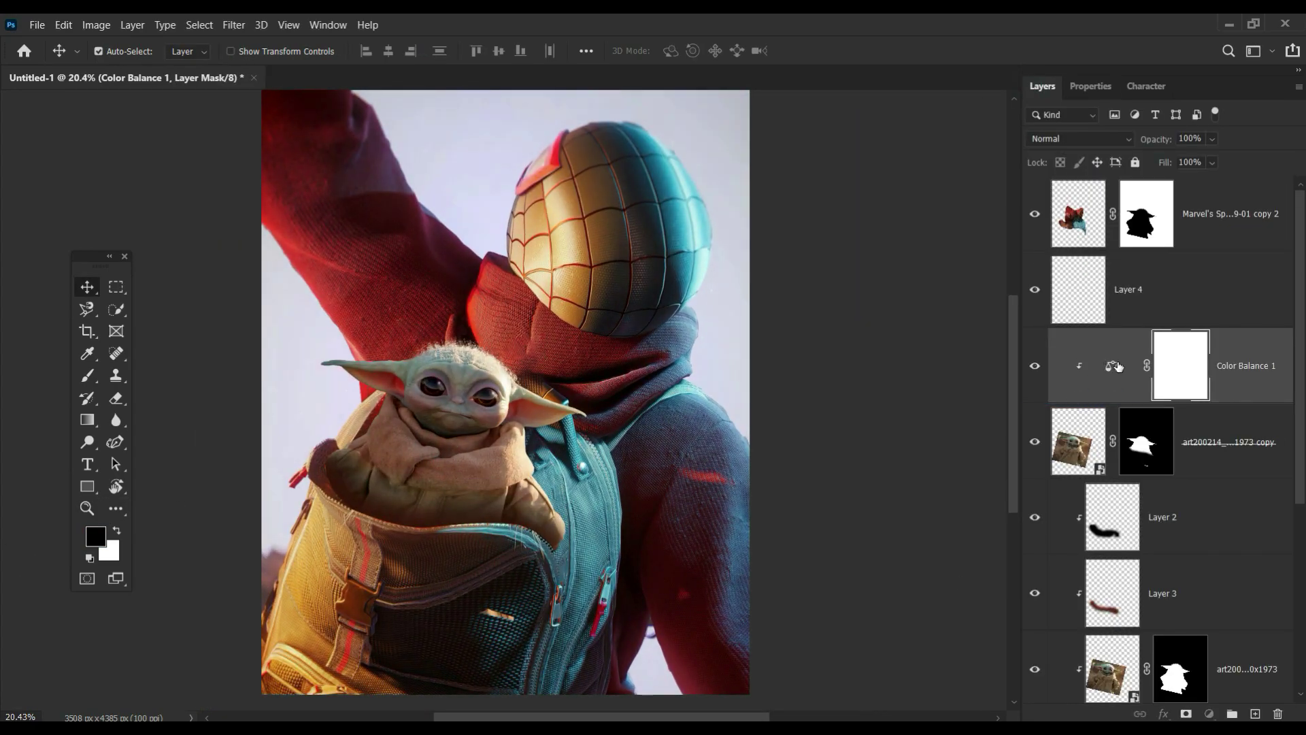
double_click(1116, 366)
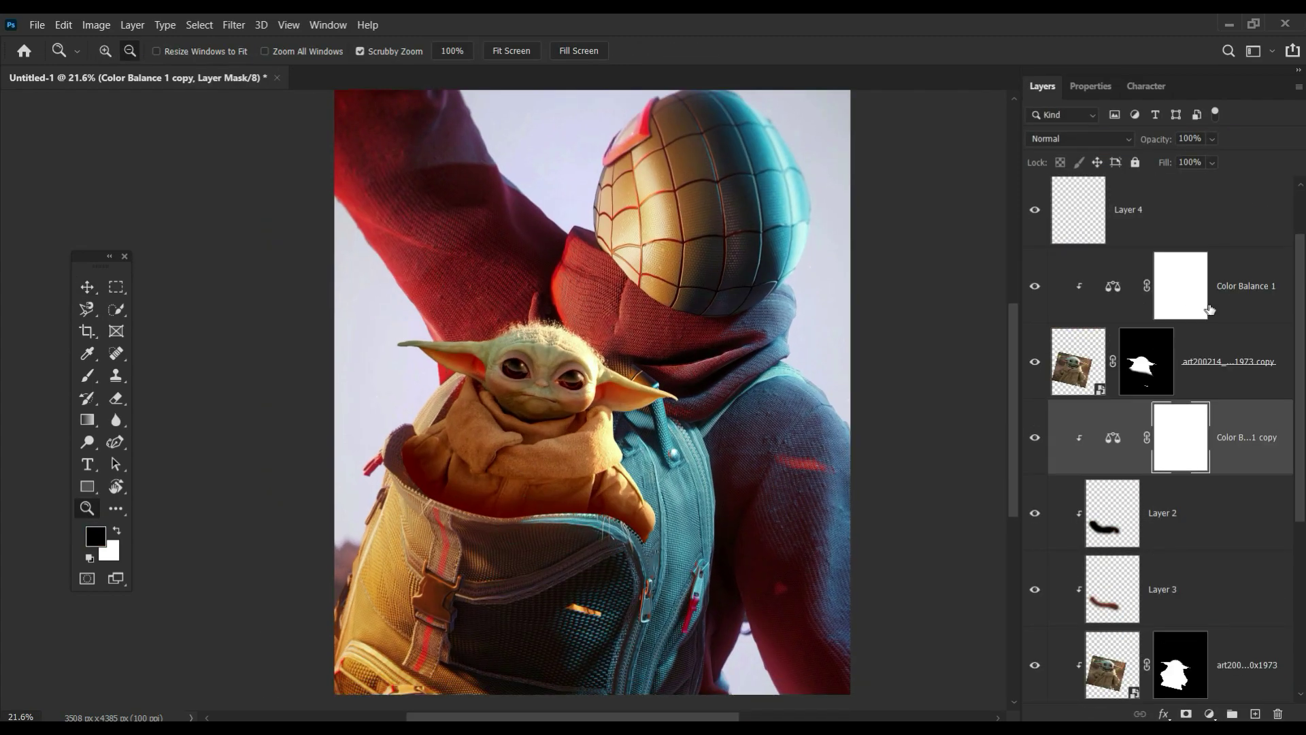
left_click(1210, 310, "ctrl")
left_click_drag(1172, 138, 1164, 139)
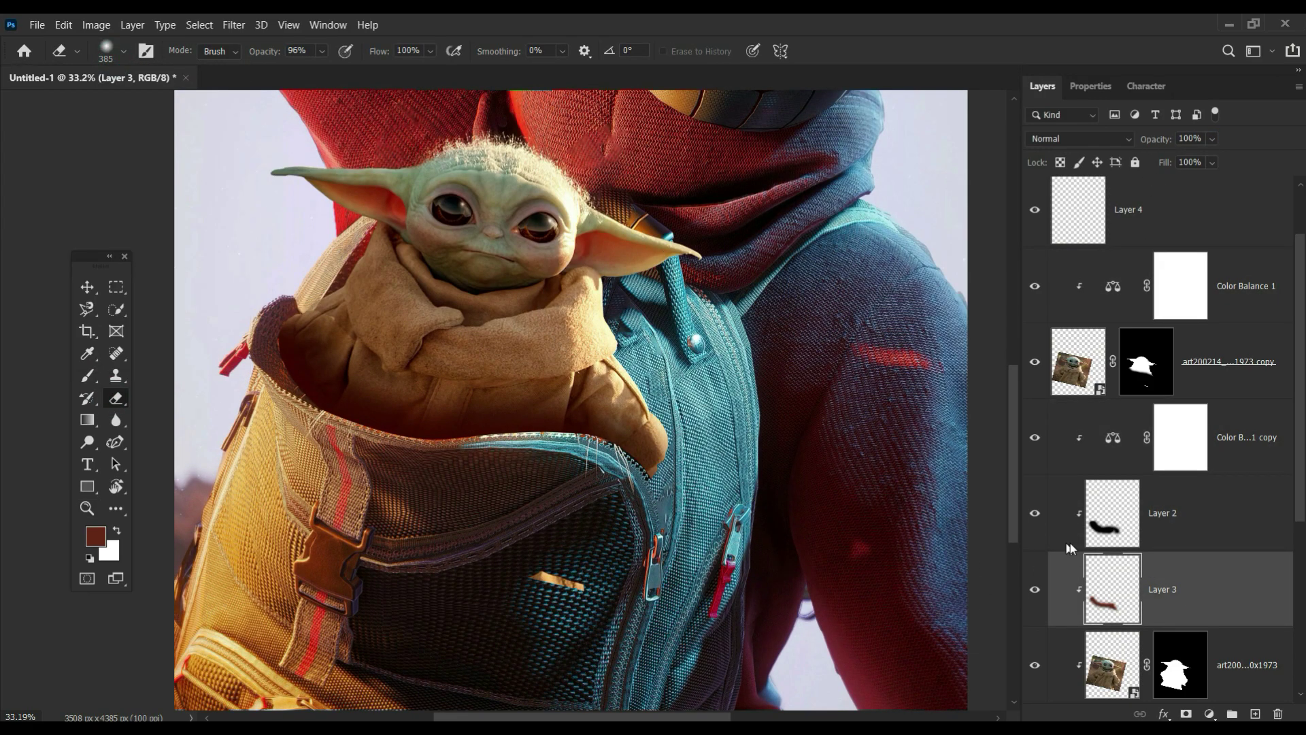
Paint dark red shading inside the pocket and place Pen anchors along the pocket rim.
left_click(1072, 534)
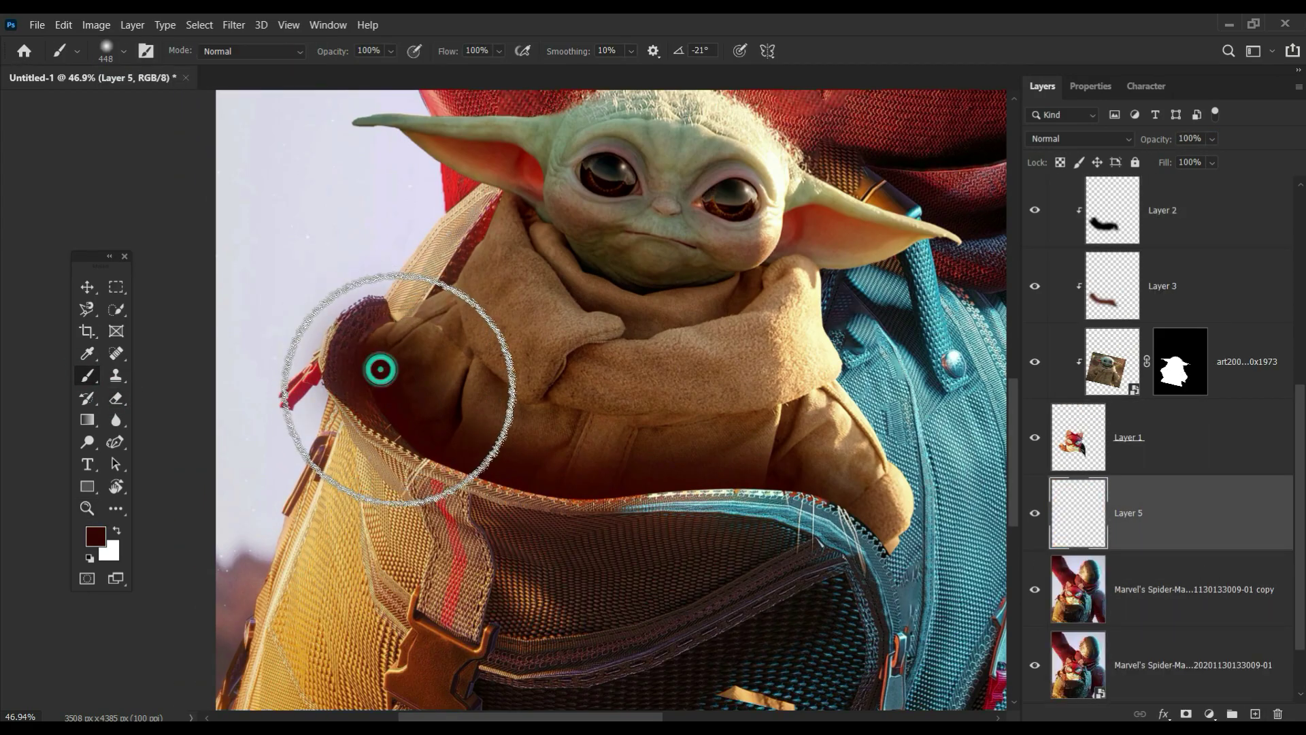
mouse_move(409, 379)
left_mouse_down()
mouse_move(467, 373)
mouse_move(428, 411)
left_mouse_up()
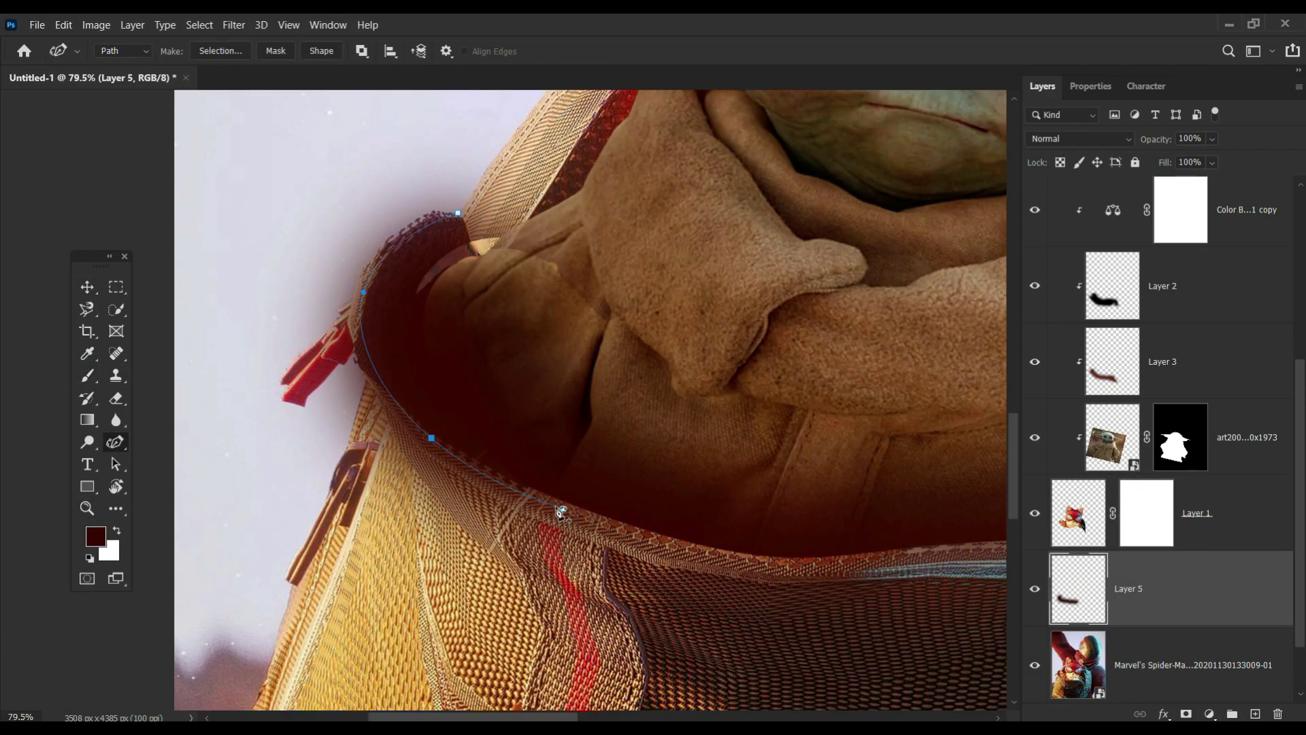
left_click(562, 511)
scroll(561, 512, "right", 5)
left_click(500, 539)
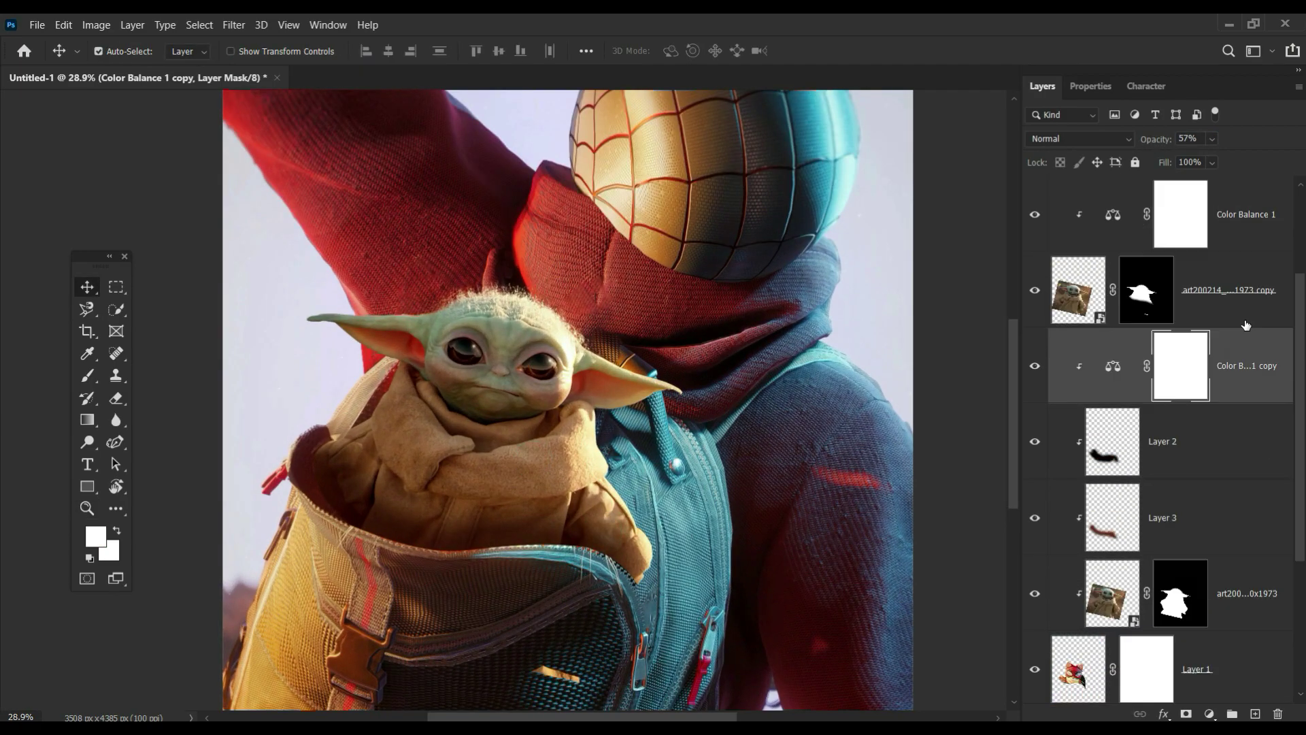
Add a Color Balance adjustment shifting toward cyan, with the shadows pushed toward blue.
left_click(1195, 714)
left_click(1196, 551)
mouse_move(1136, 181)
left_mouse_down()
mouse_move(1092, 181)
mouse_move(1117, 181)
left_mouse_up()
left_click(1090, 85)
left_click(1171, 143)
left_click(1082, 161)
left_click_drag(1136, 238, 1150, 243)
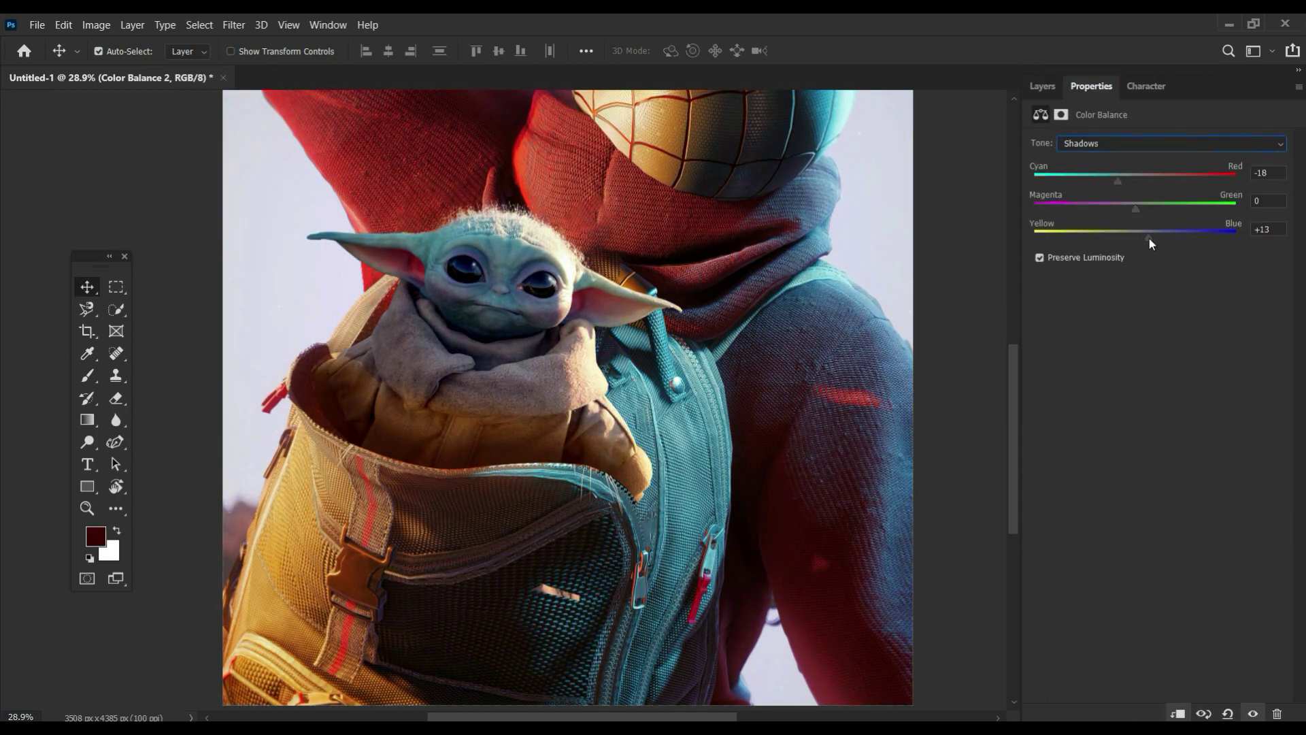
Invert the Color Balance mask and paint white to reveal it on Baby Yoda's body.
left_click(1043, 86)
left_click(1180, 366)
key("b")
left_click(95, 536)
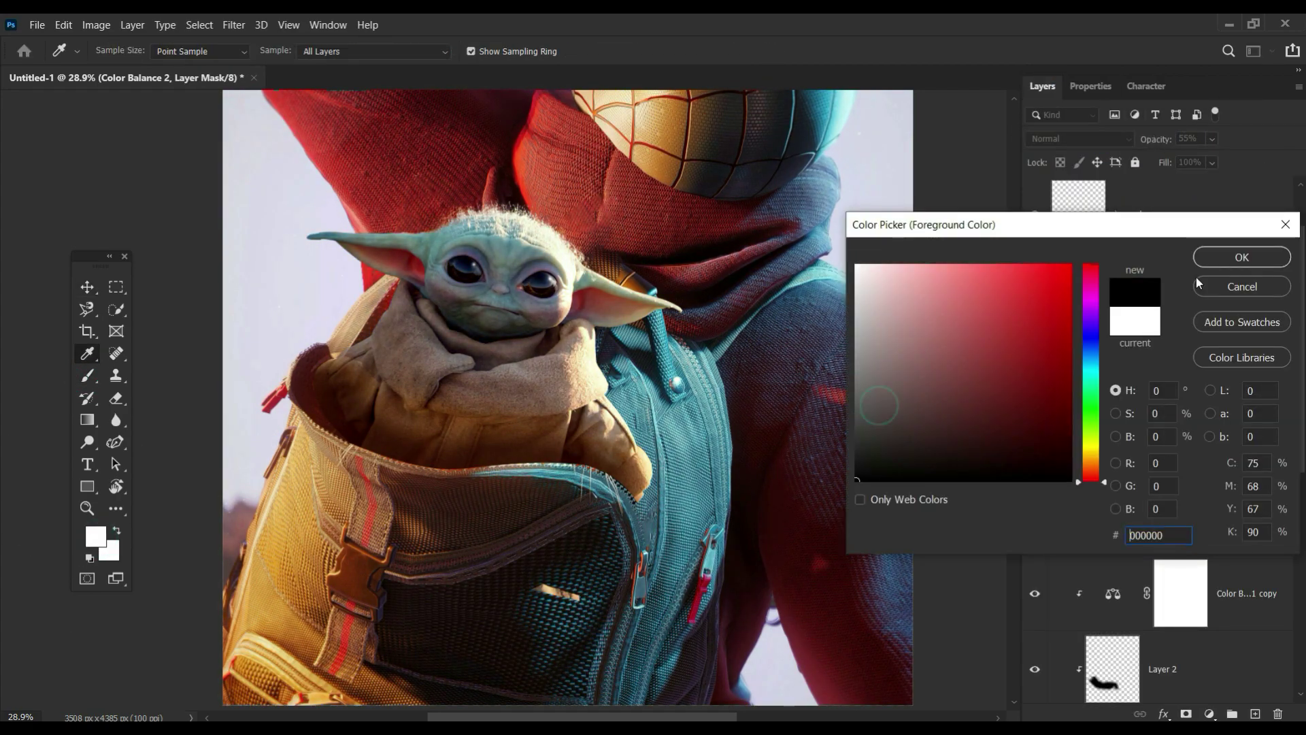
left_click(1243, 253)
key("ctrl+i")
left_click(124, 51)
key("x")
left_click_drag(578, 320, 587, 464)
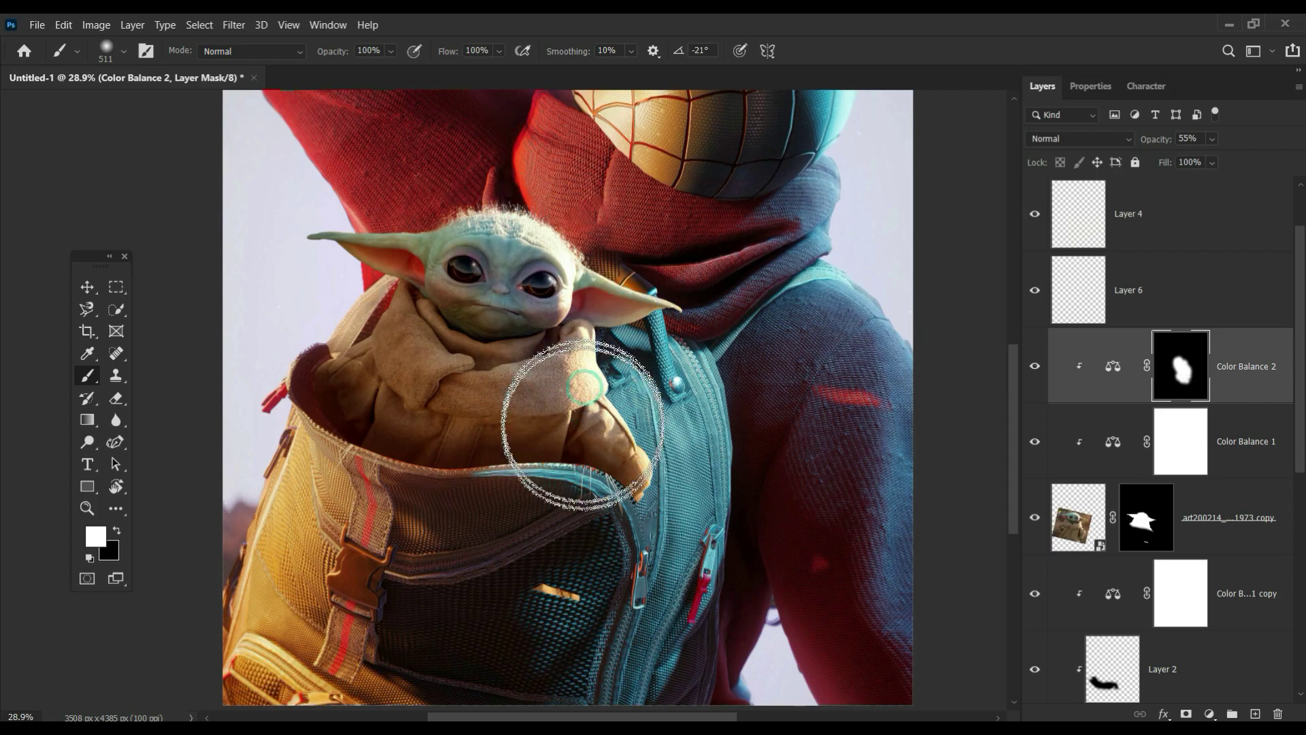
Duplicate Color Balance 2 below the art layer and weaken Color Balance 1.
key("ctrl+j")
key("ctrl+bracketleft")
key("ctrl+bracketleft")
key("ctrl+bracketleft")
key("z")
left_click_drag(533, 361, 564, 600)
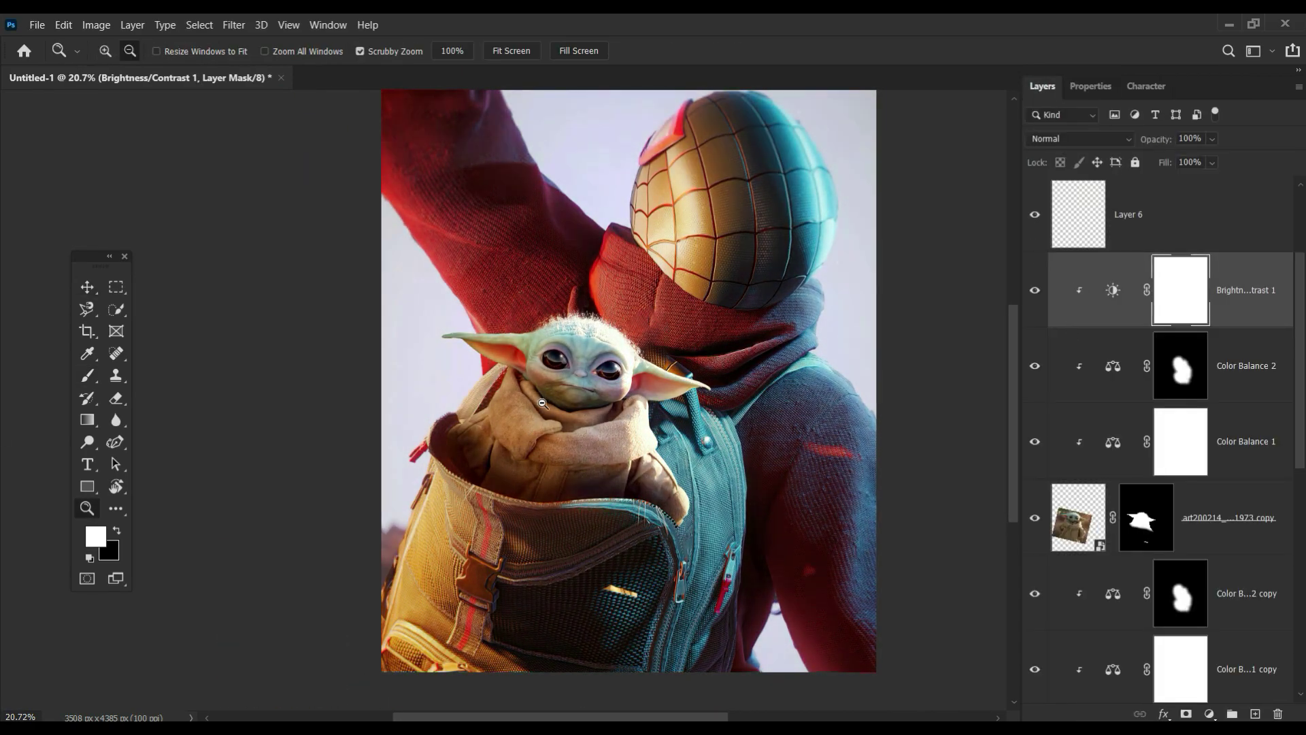
scroll(543, 403, "down", 1)
key("b")
left_click(1088, 441)
left_click_drag(1183, 141, 1164, 143)
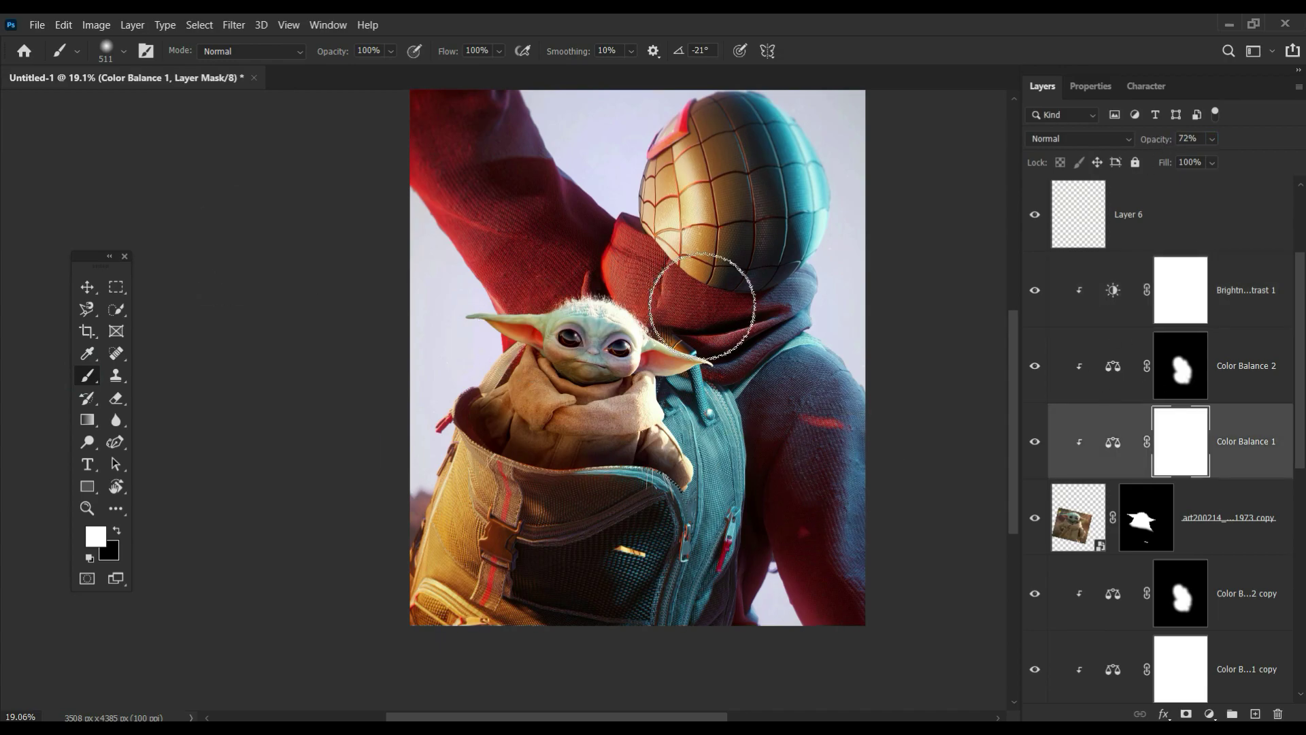
Invert the Brightness/Contrast mask, paint a brightened spot on Yoda's face, and duplicate it.
key("alt+bracketright")
key("ctrl+i")
left_click(123, 51)
key("Escape")
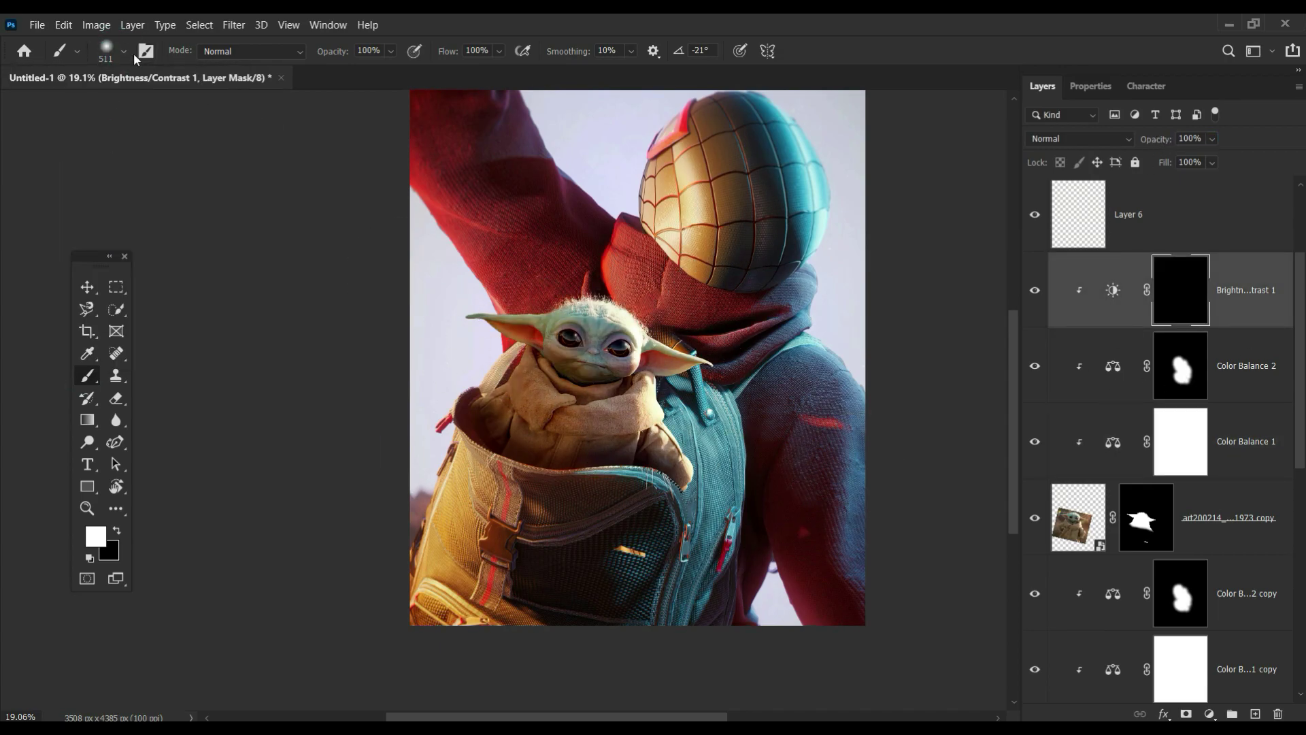
left_click(501, 357)
key("ctrl+j")
key("z")
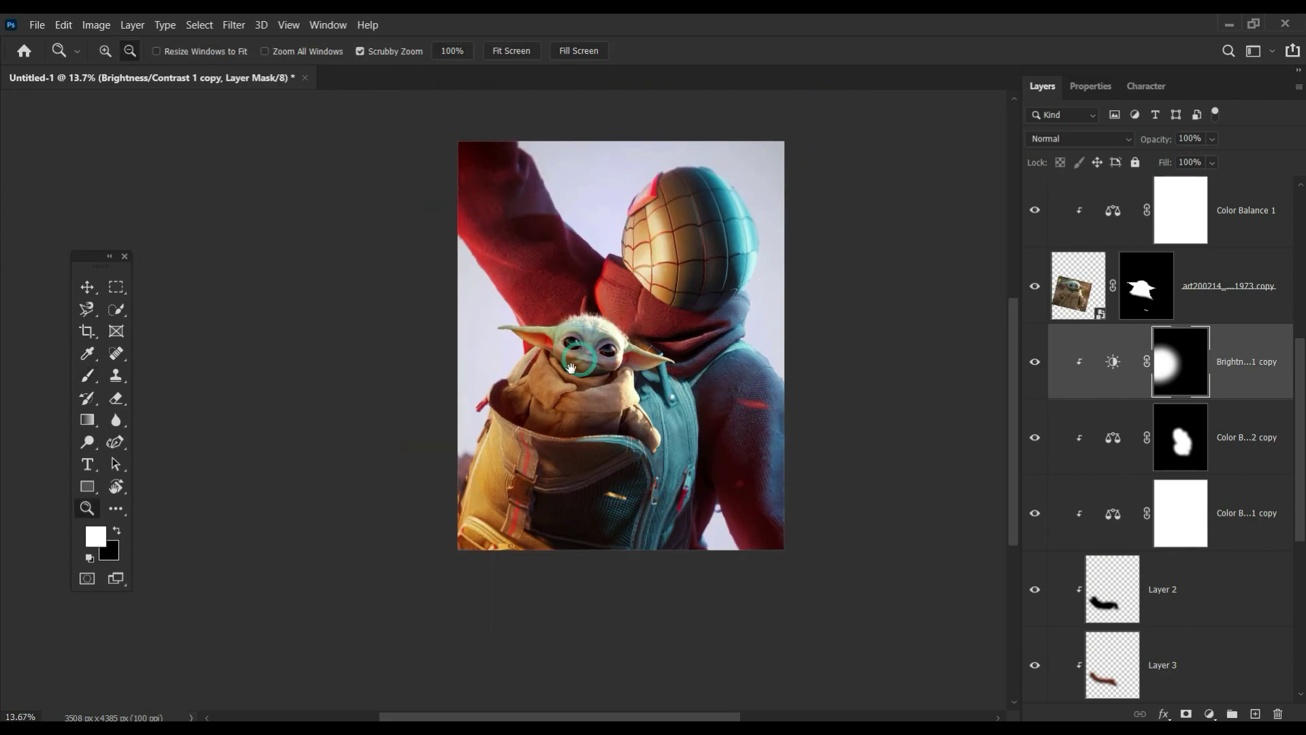
left_click(1113, 437)
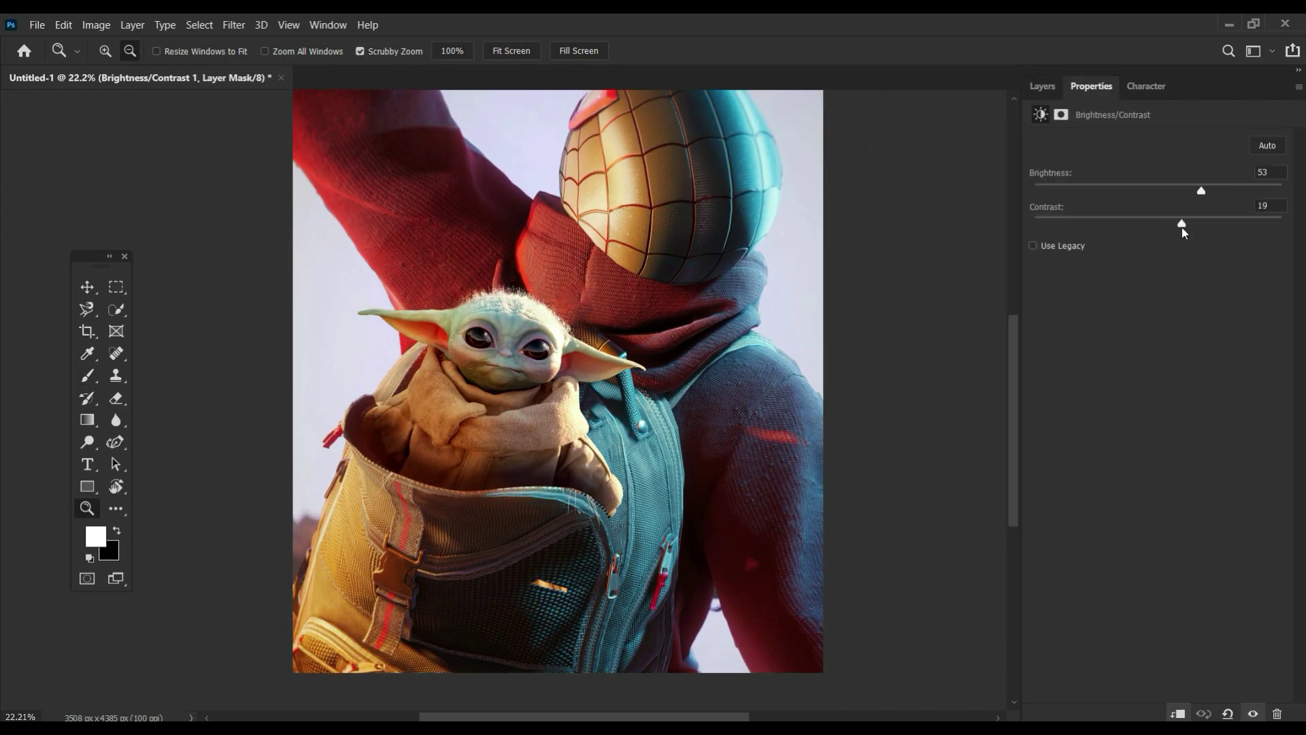
left_click(1042, 86)
Add a new empty layer clipped to the Yoda art below.
scroll(551, 381, "down", 2)
scroll(551, 381, "up", 1)
key("b")
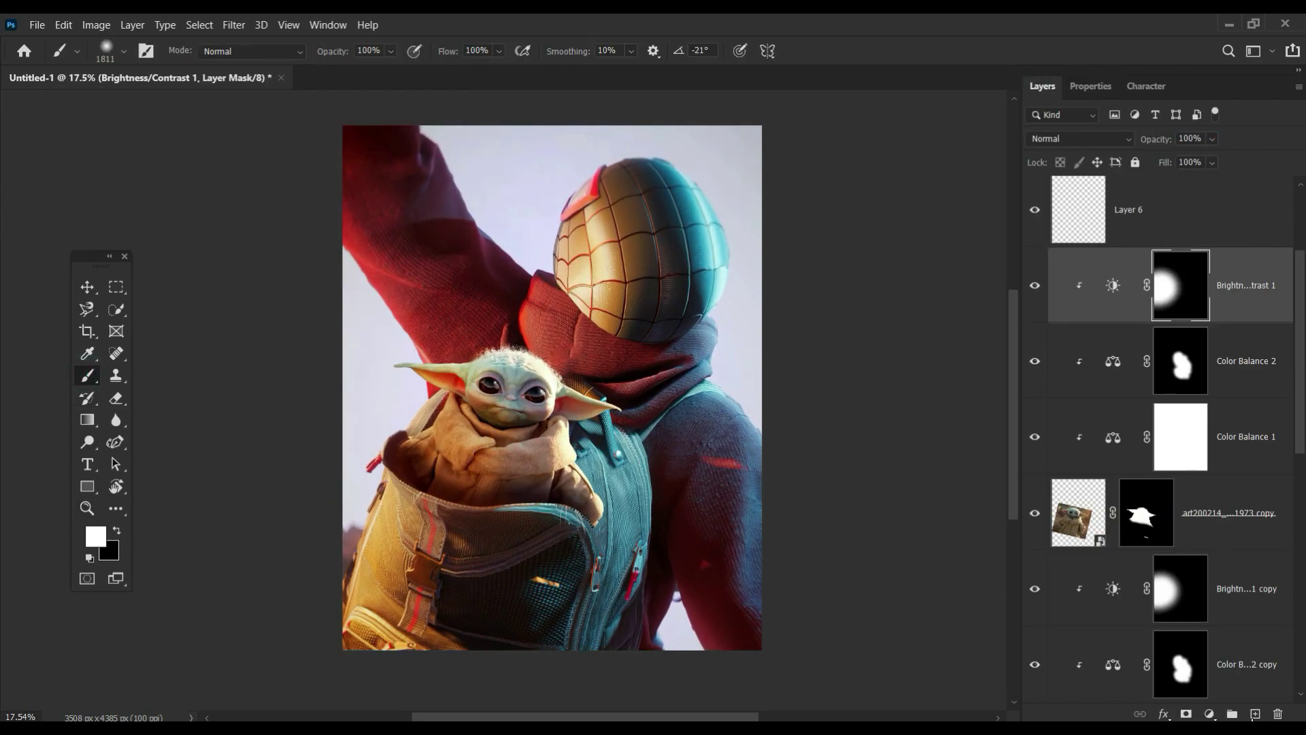
key("ctrl+shift+alt+n")
key("ctrl+alt+g")
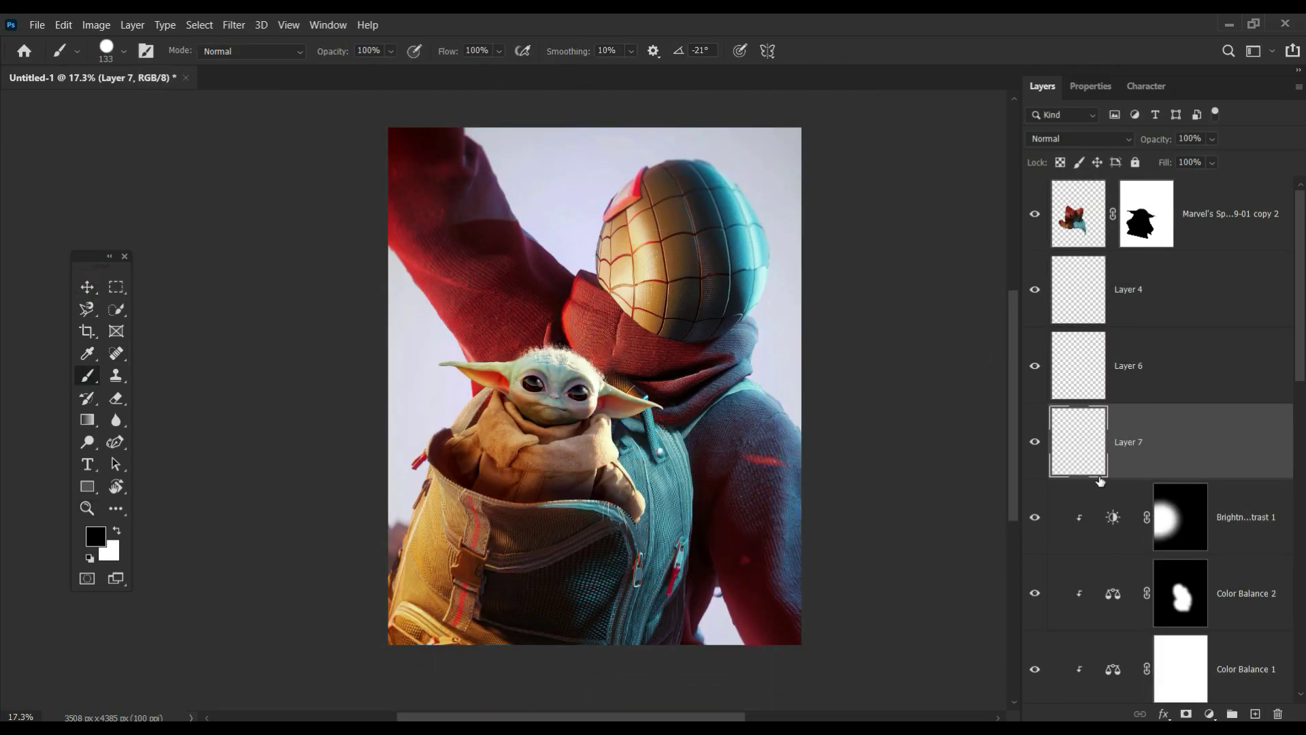
Paint a large soft black shadow over Yoda's lower body and save as 'spiderman baby yoda.psd'.
left_click_drag(189, 105, 199, 105)
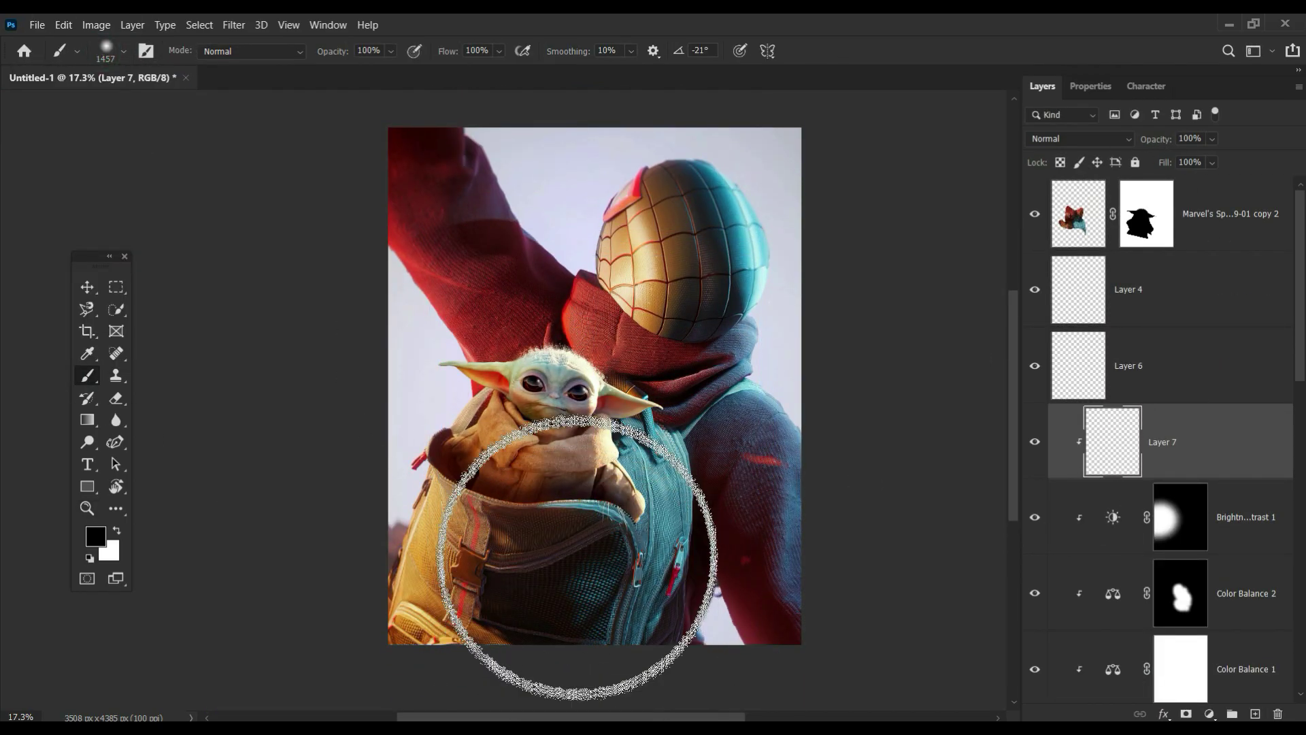
left_click_drag(525, 476, 558, 544)
left_click_drag(1113, 442, 1081, 463)
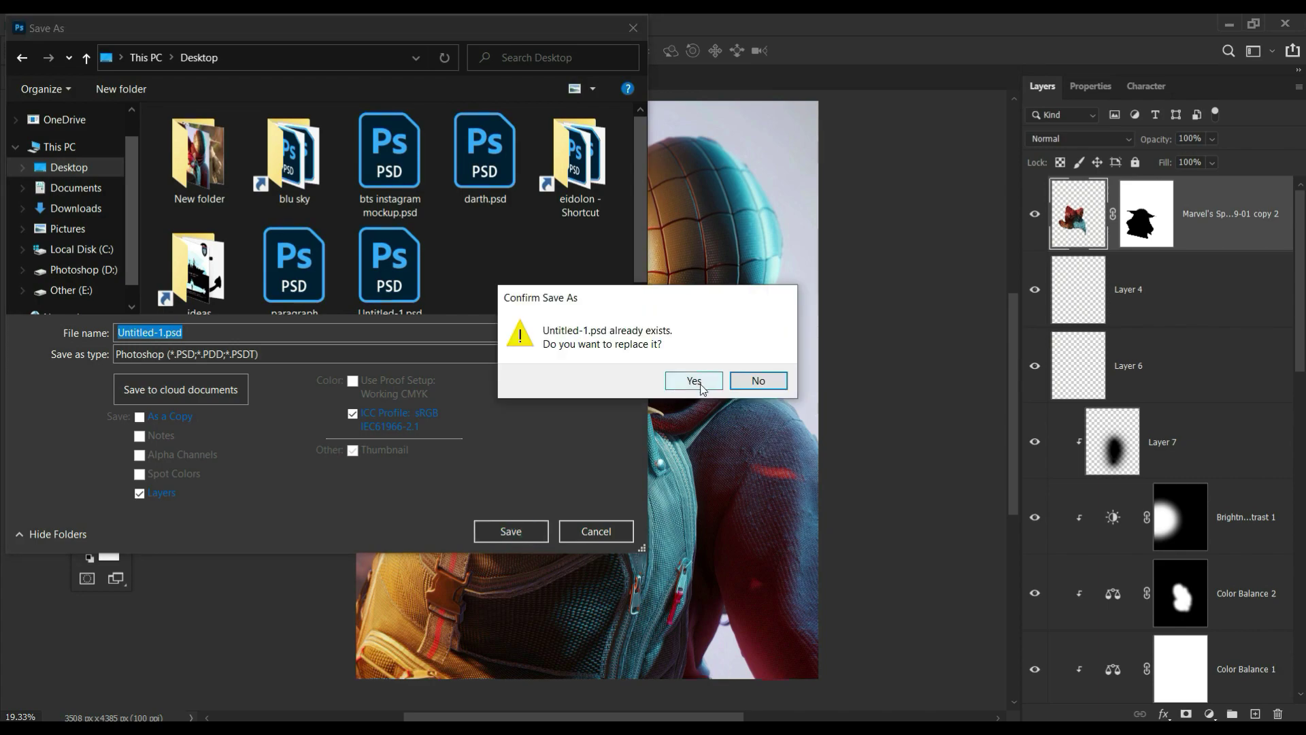
left_click(691, 379)
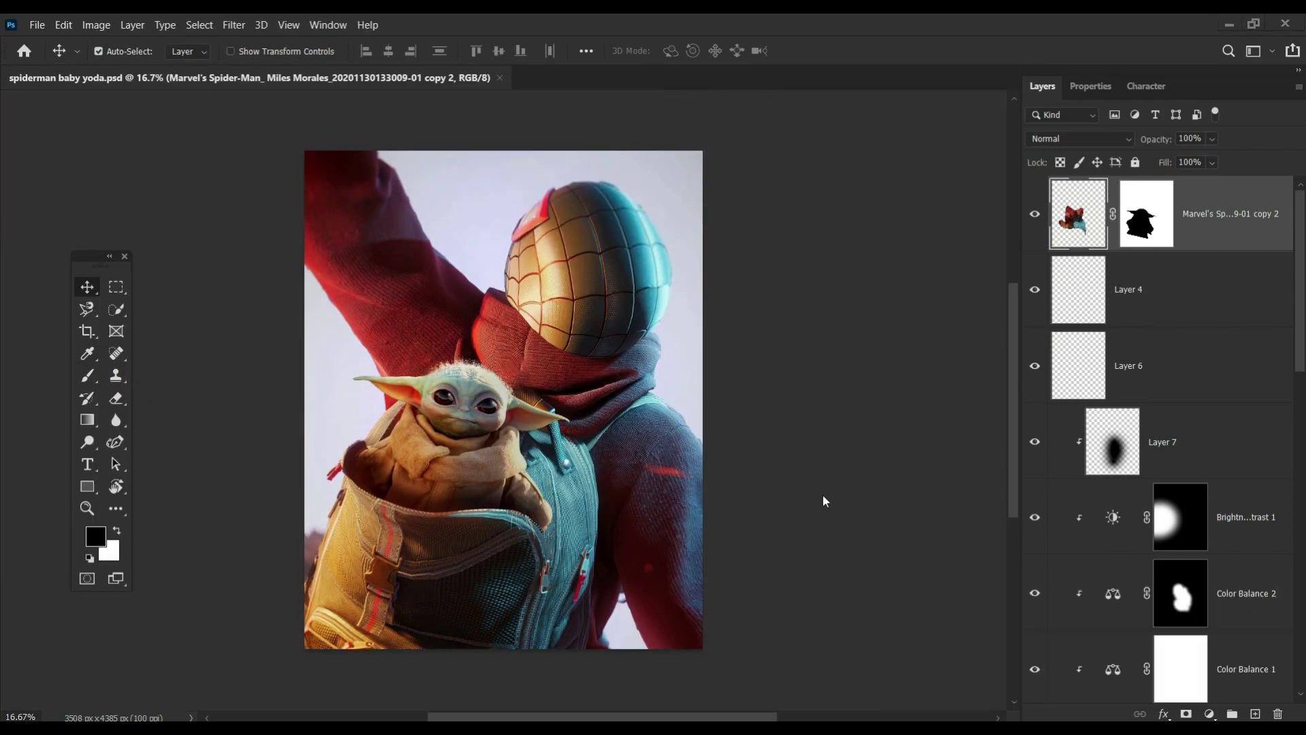
Merge all layers into one smart object and add a Camera Raw vignette: amount -100, roundness +100, feather 91.
right_click(1211, 340)
left_click(1034, 169)
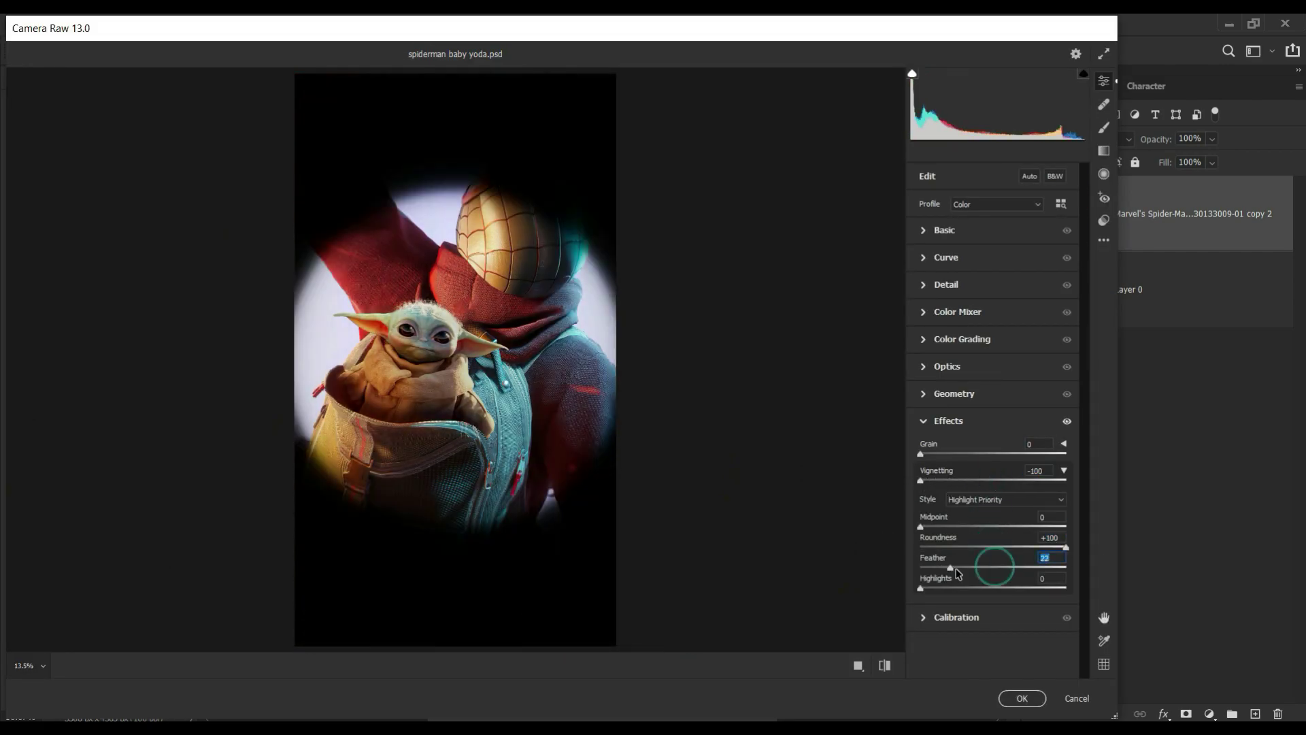
left_click_drag(1007, 566, 1051, 567)
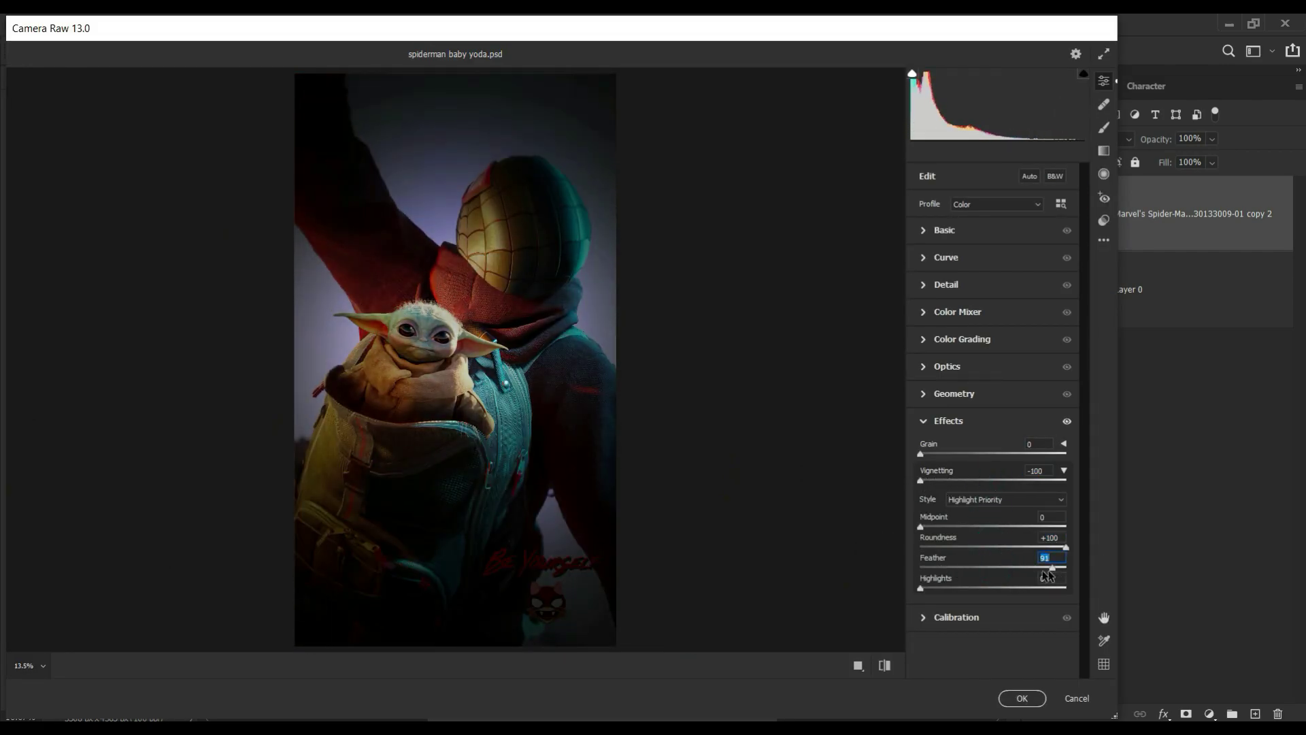
key("Return")
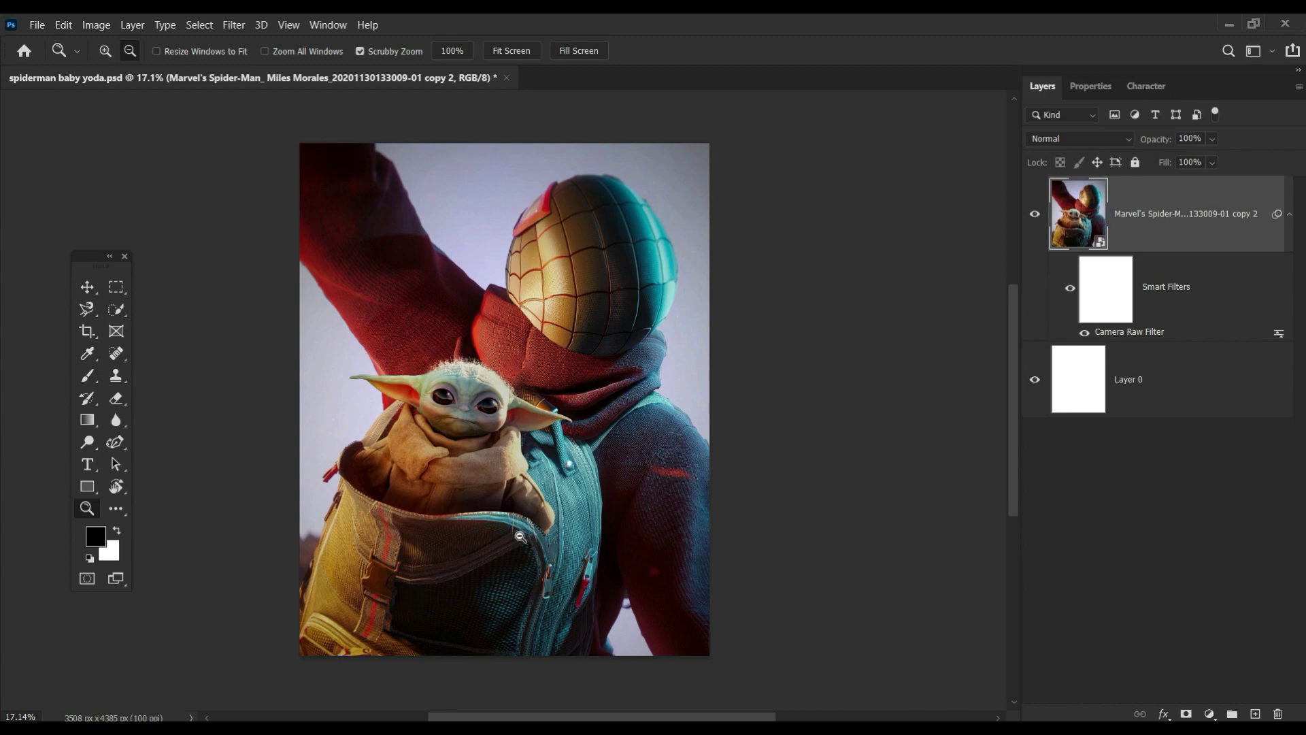
Add a white Star Jedi caption 'PROTECT HIM AT ALL COSTS' near the bottom and scale it up.
left_click(87, 463)
key("x")
left_click(398, 621)
left_click(201, 51)
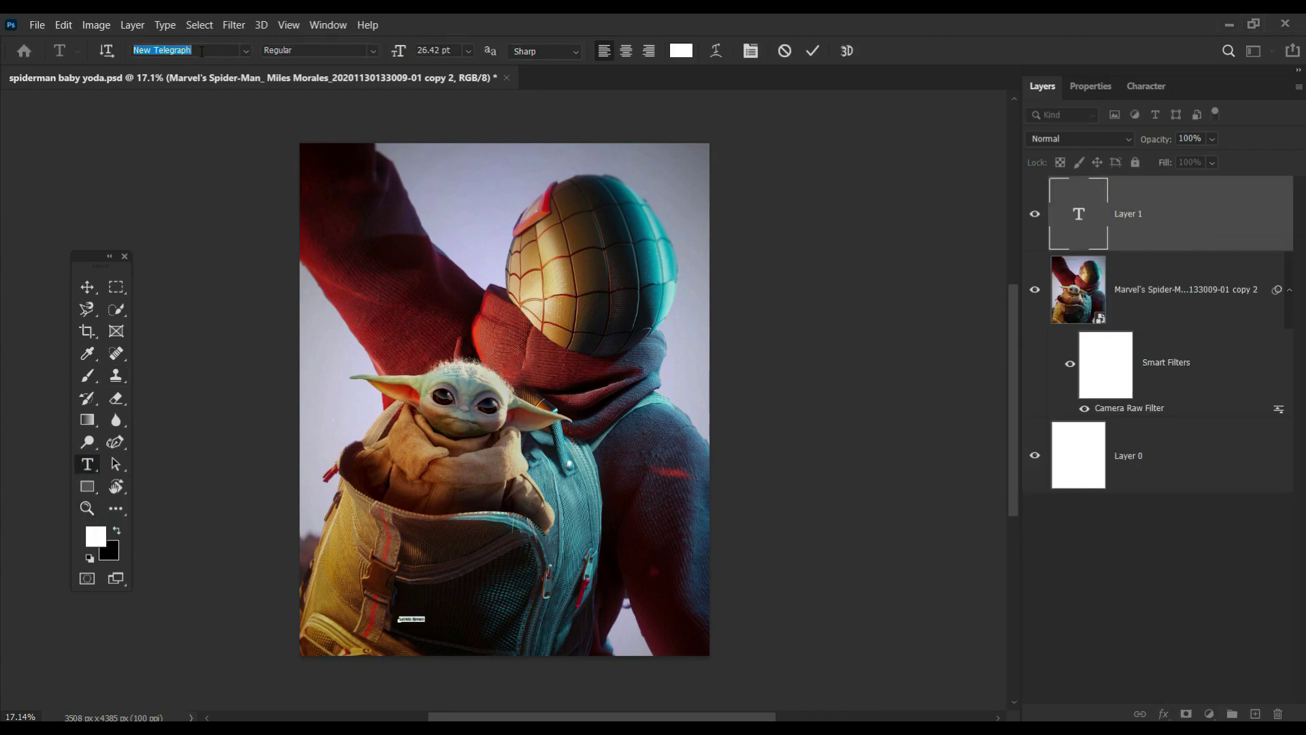
type("star costs")
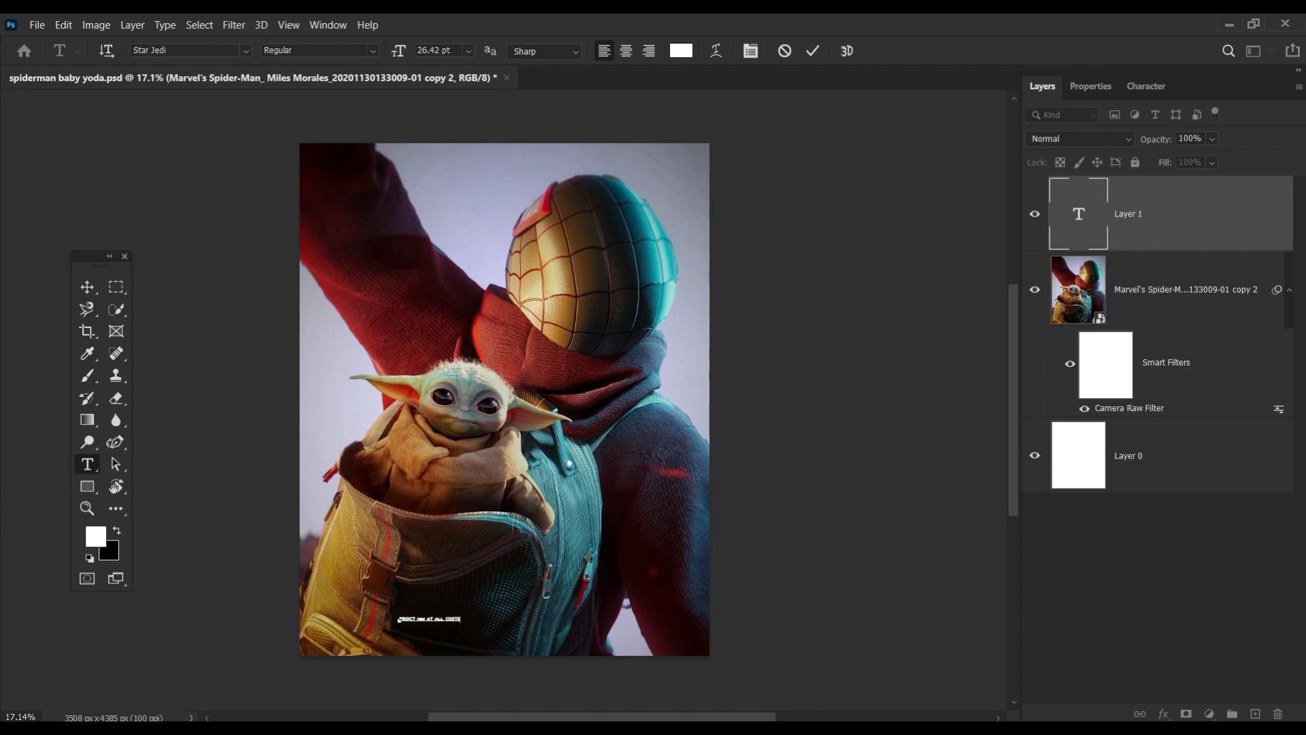
key("ctrl+Return")
scroll(697, 544, "up", 3)
key("ctrl+t")
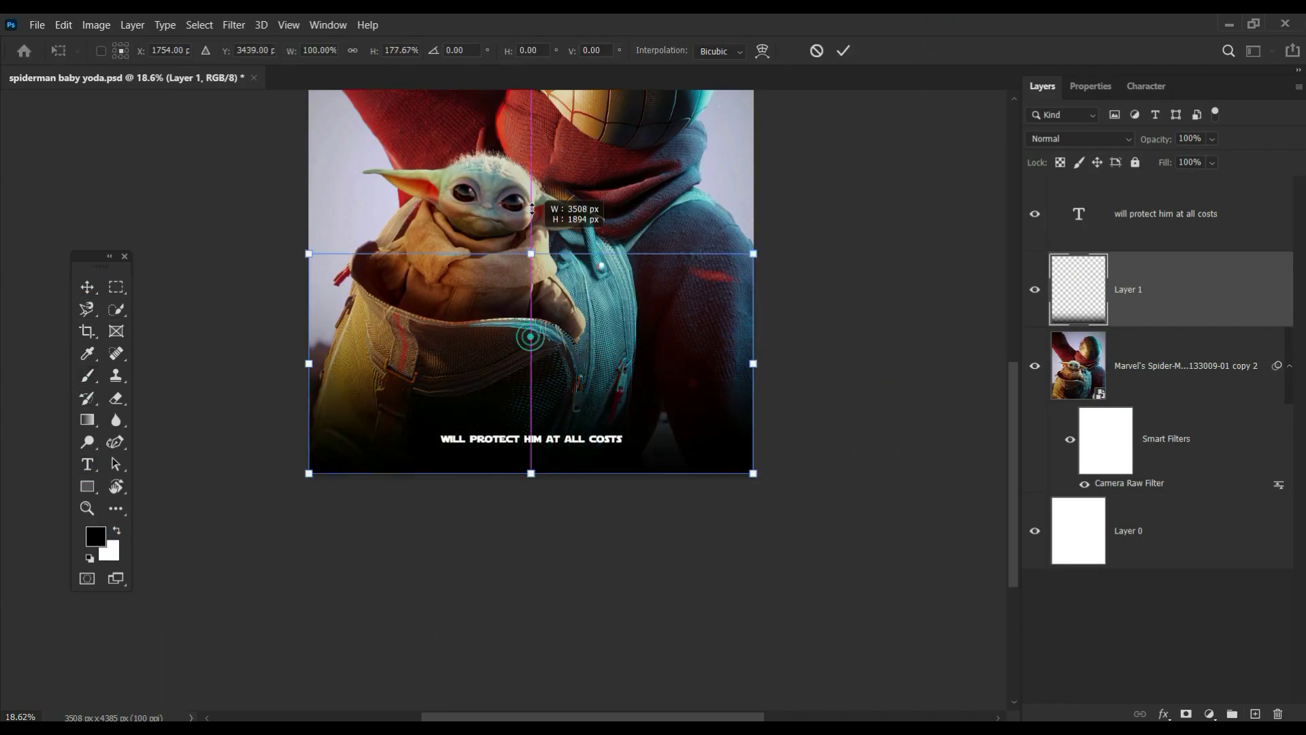
Fade the dark bottom gradient behind the caption to 51% opacity.
left_click_drag(1160, 141, 1117, 141)
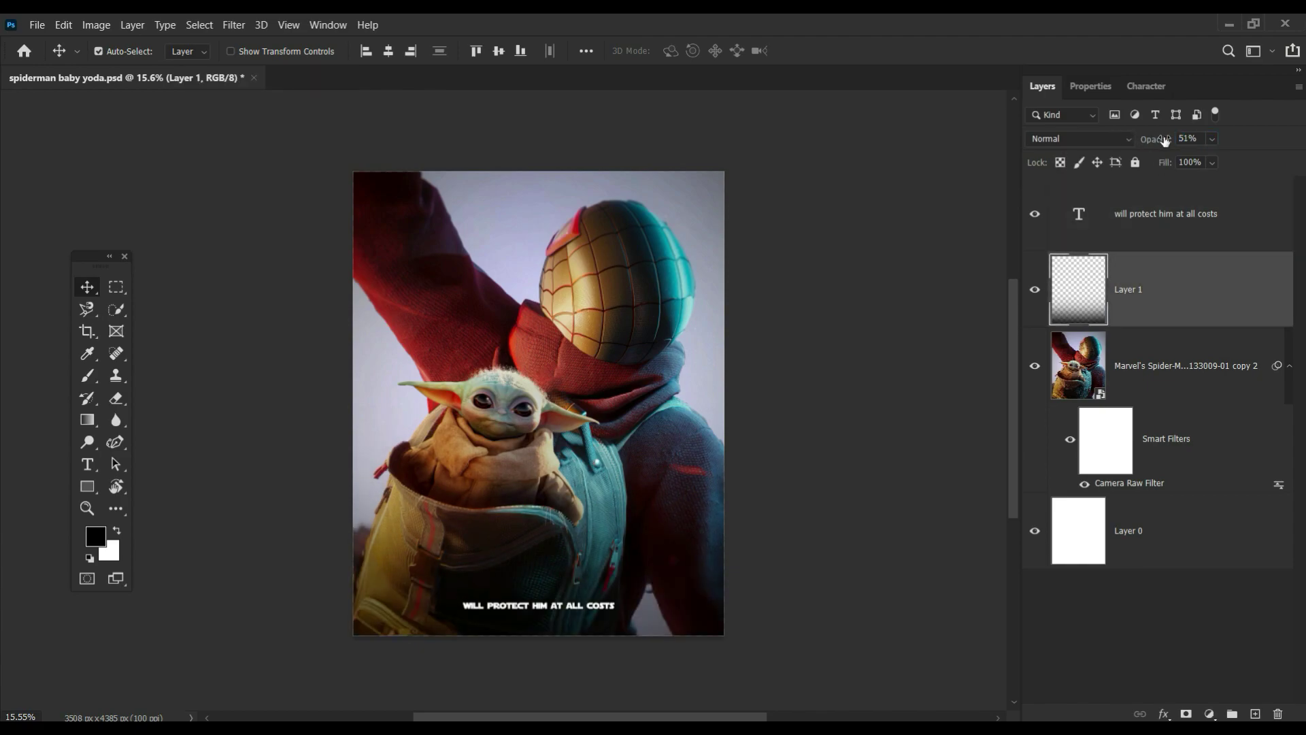
left_click_drag(500, 478, 629, 547)
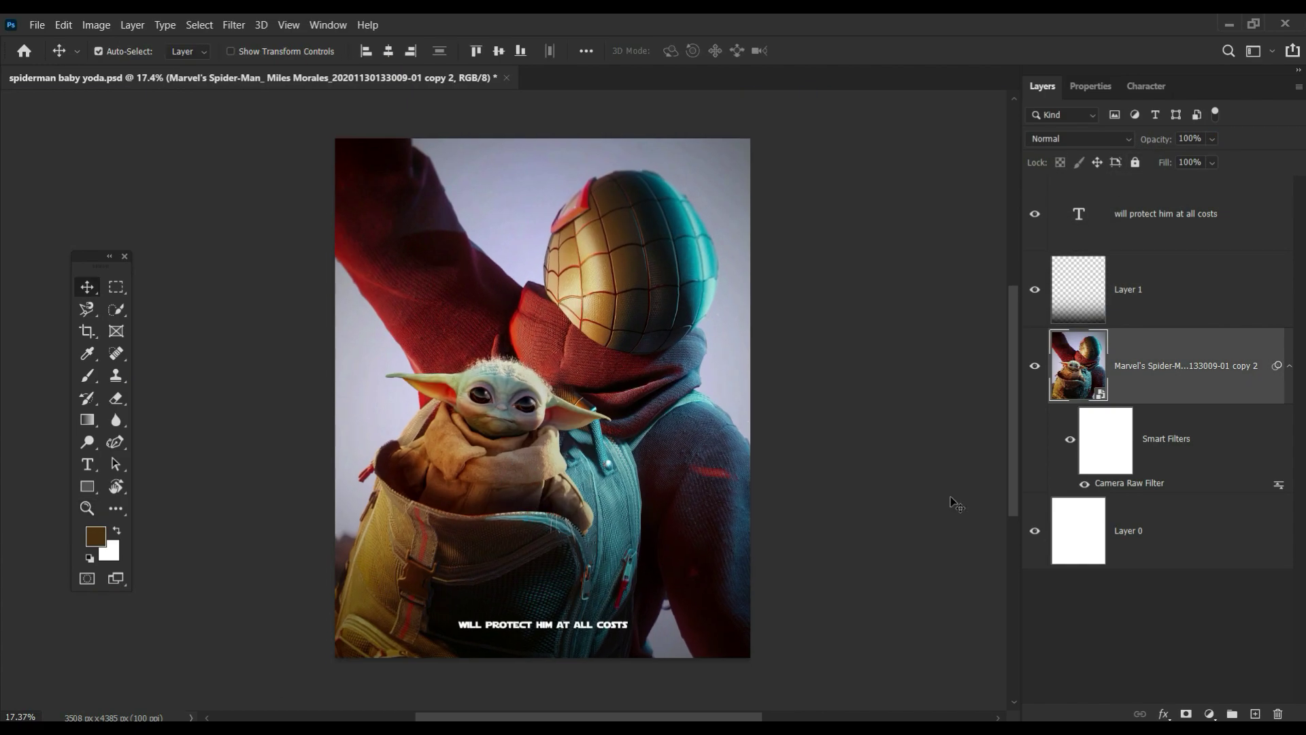